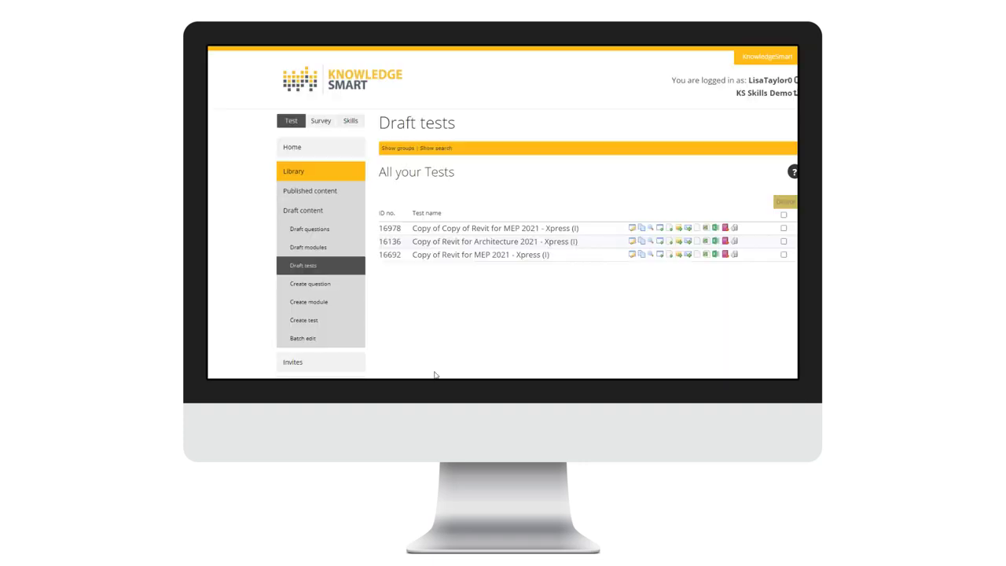
View the published KnowledgeSmart tests and the draft questions, ending on the library's list of draft tests
click(307, 198)
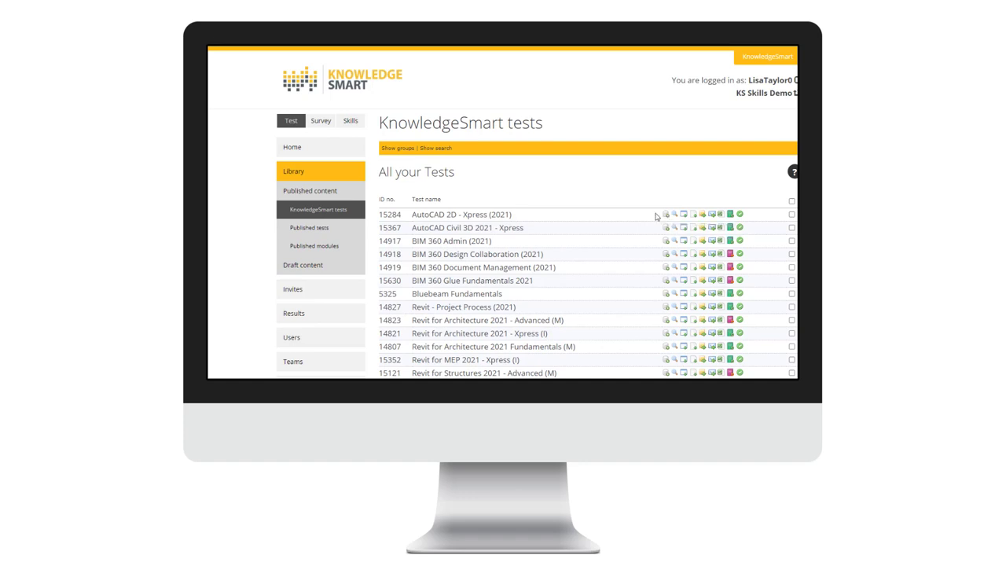
click(334, 273)
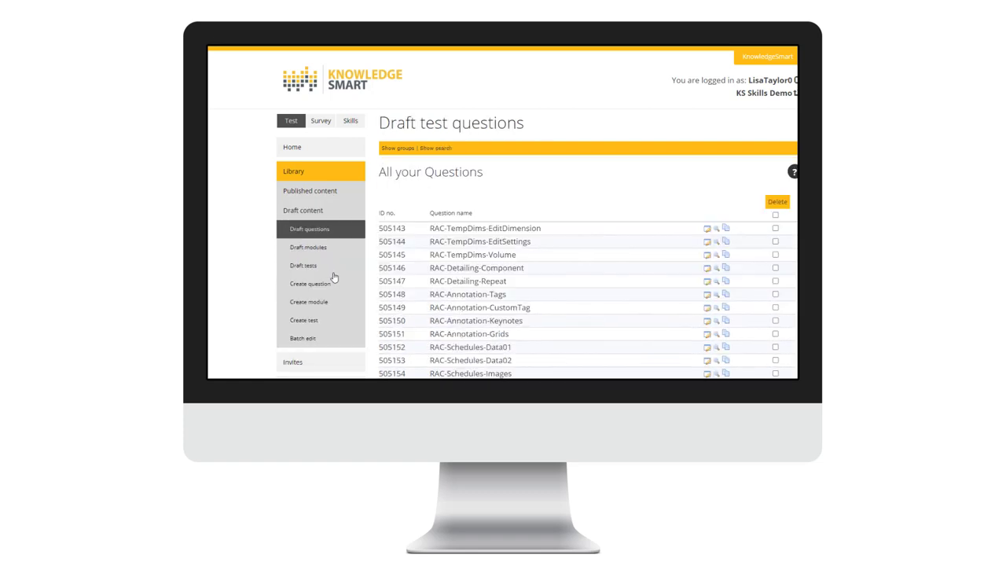
click(305, 268)
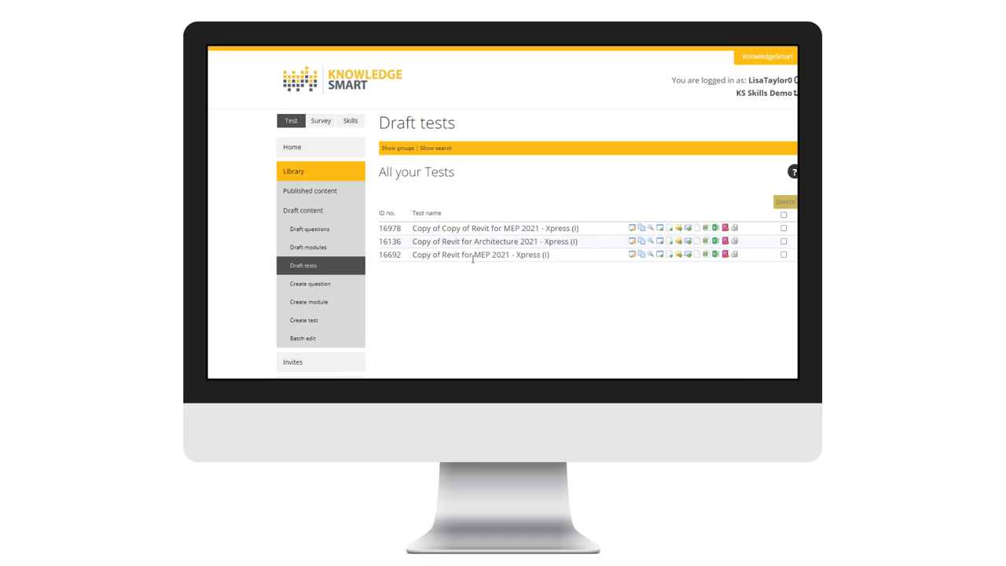
Duplicate the draft test "Copy of Revit for MEP 2021 - Xpress (I)"
click(641, 256)
click(589, 87)
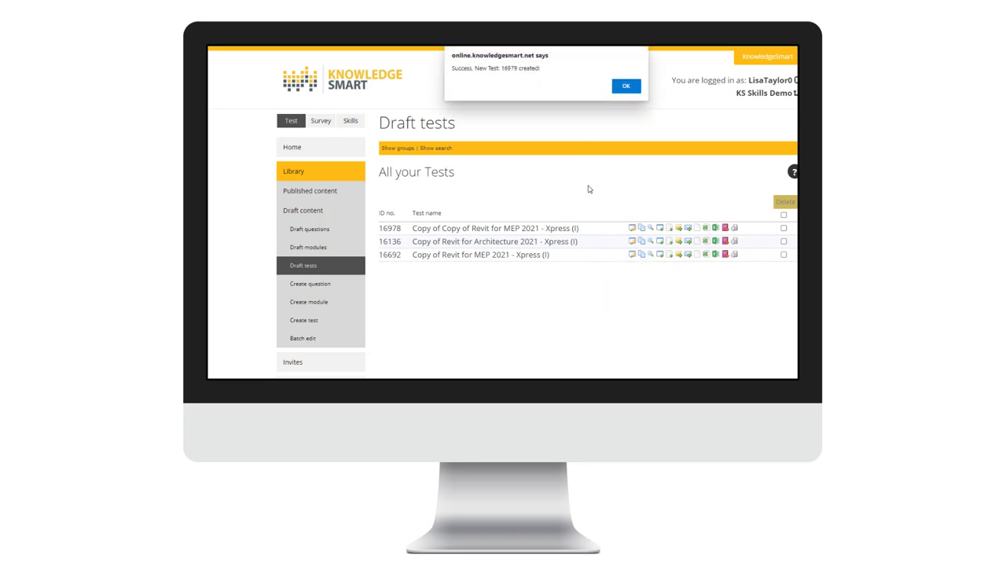
click(625, 86)
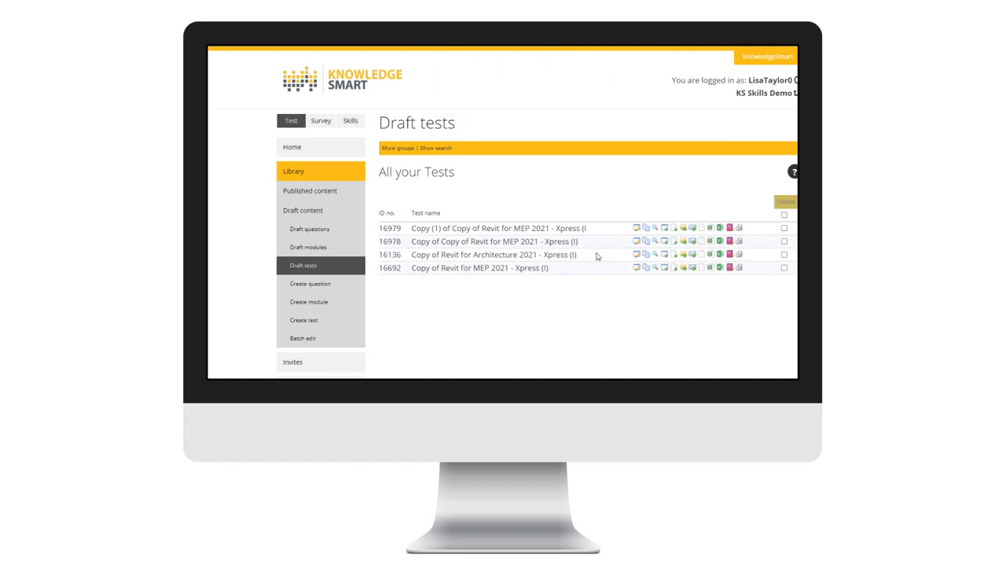
Add the category tag "LT" after "English" in the test settings of the newly copied Revit for MEP 2021 test
mouse_move(638, 271)
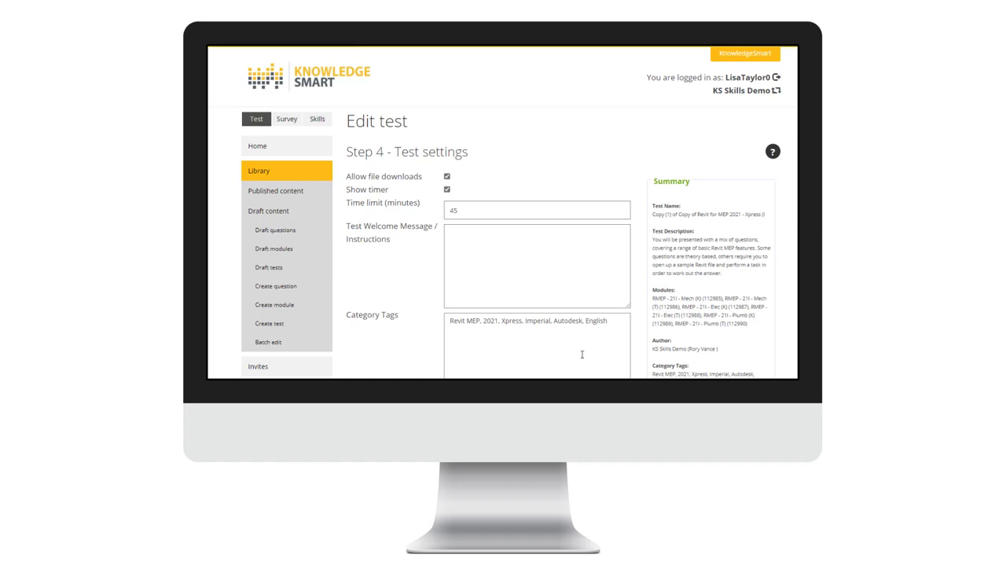
drag(615, 318, 447, 325)
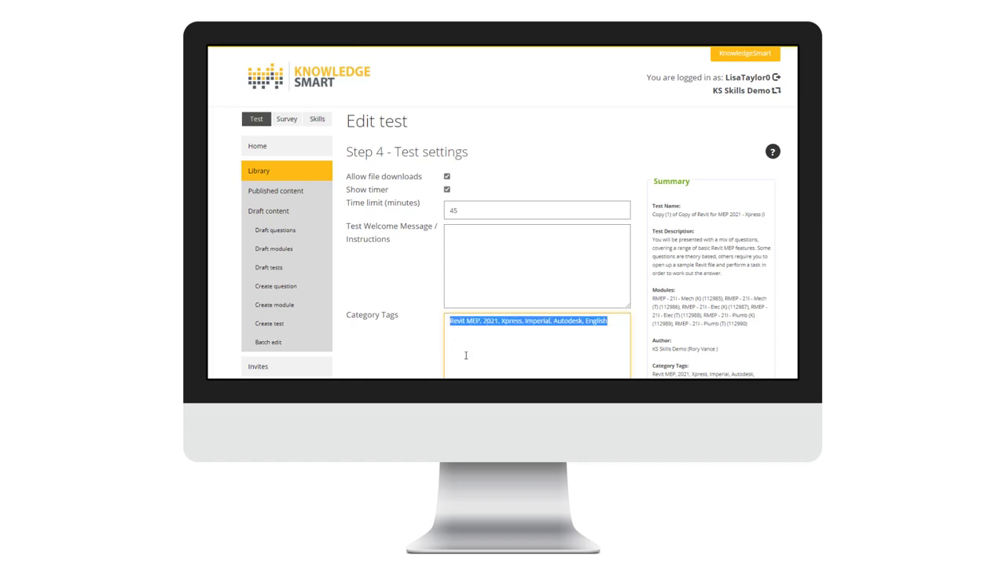
click(609, 321)
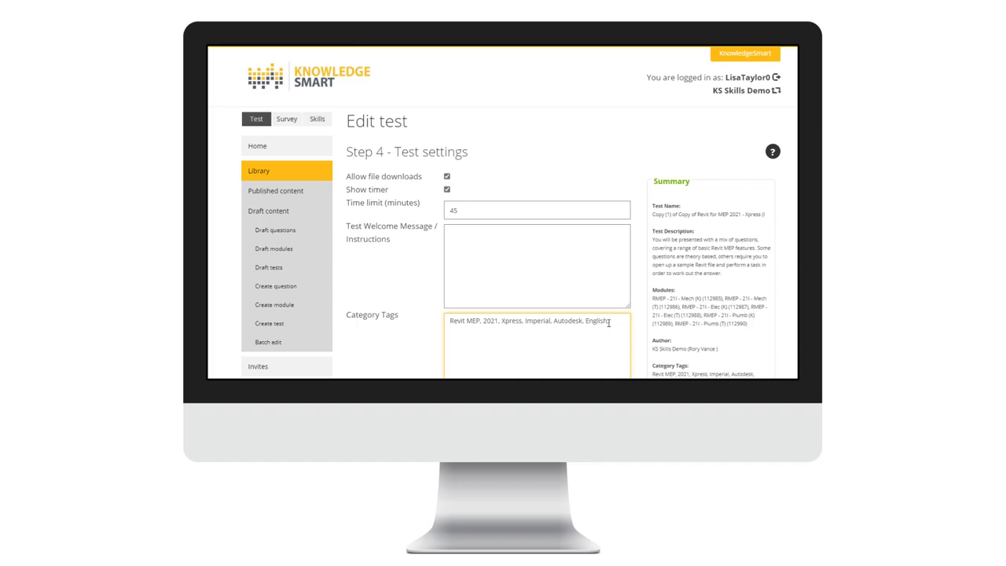
text(, LT)
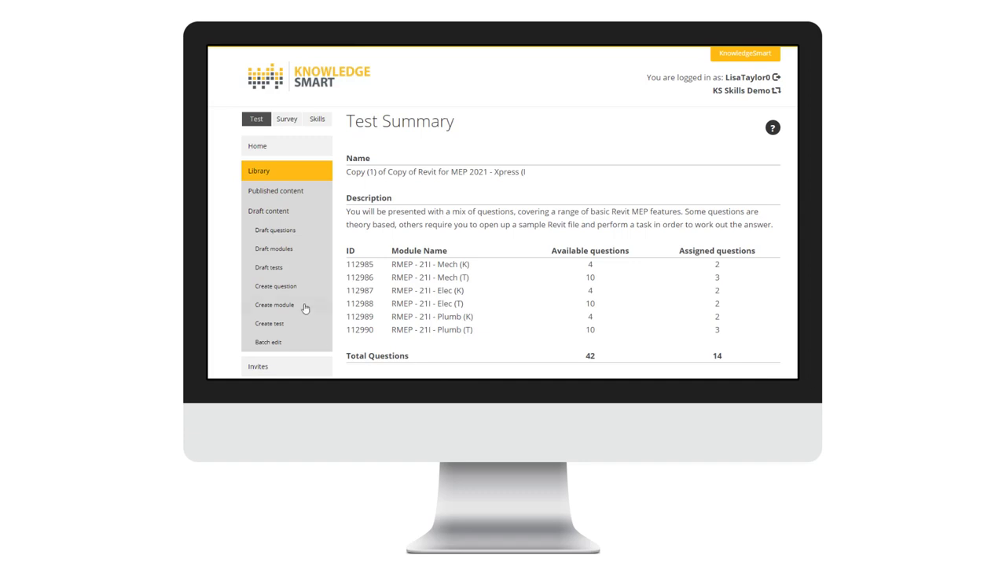
Search the draft tests by the category tag "LT"
click(262, 270)
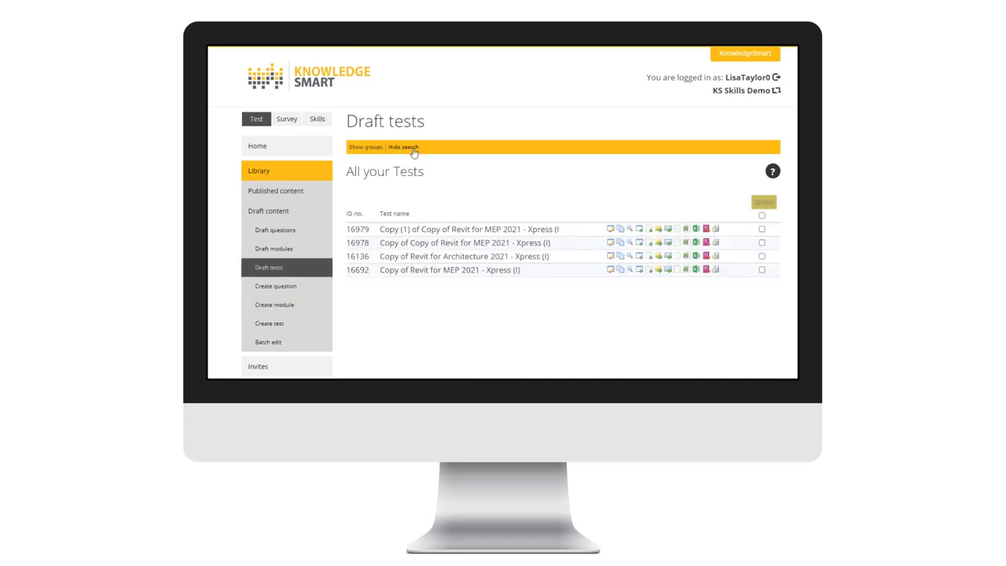
click(413, 148)
click(654, 189)
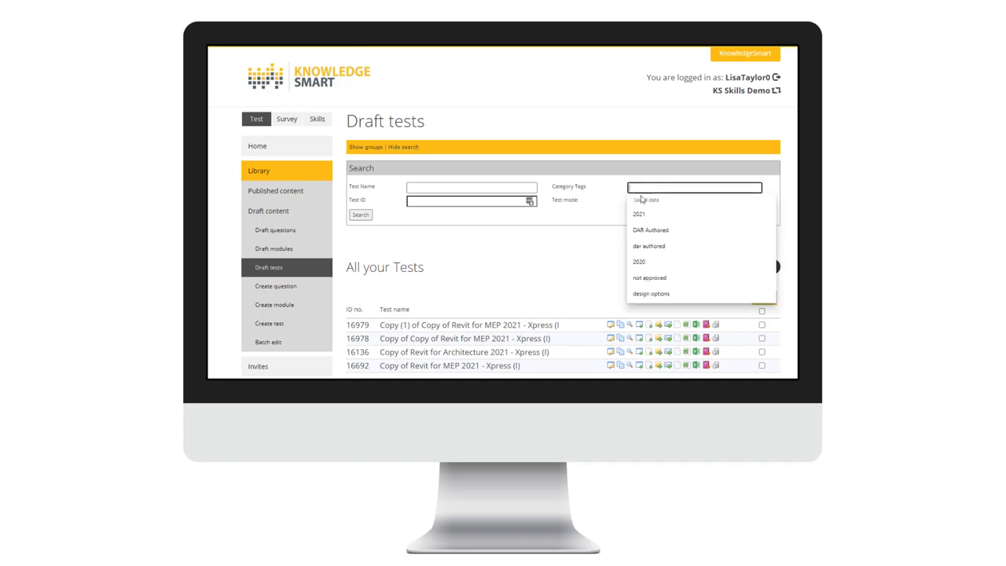
text(Lt)
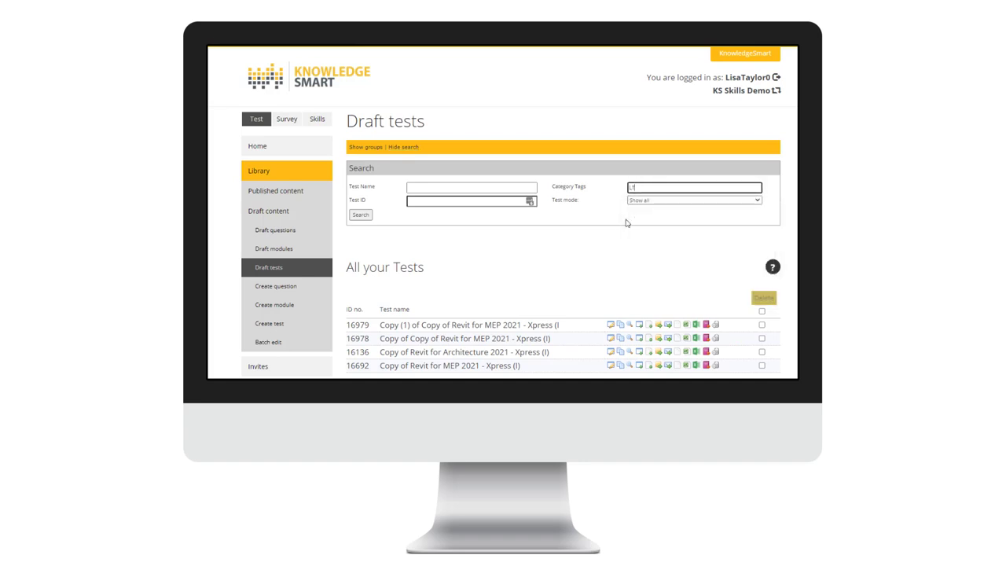
click(361, 215)
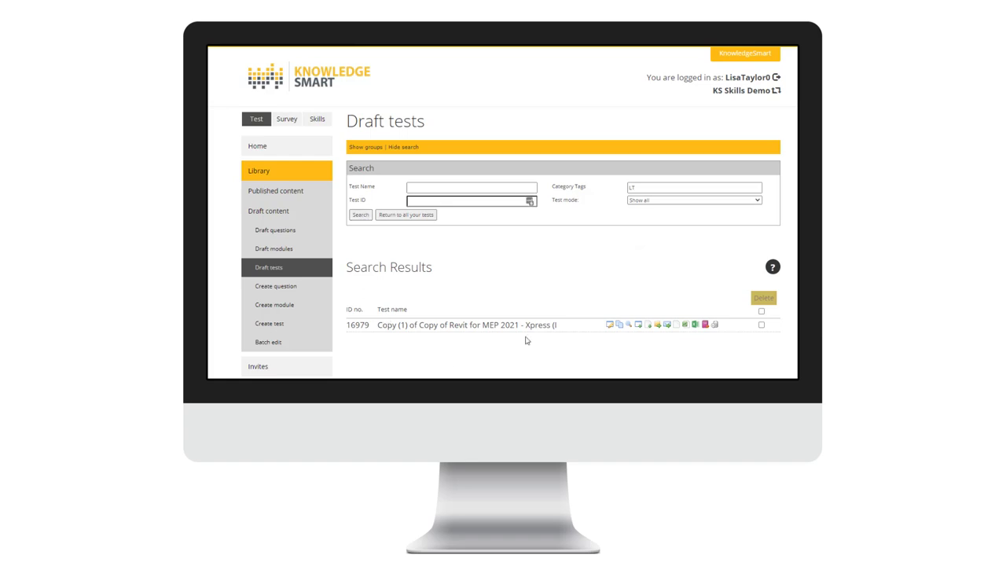
Create a new draft test group named "2021"
click(360, 149)
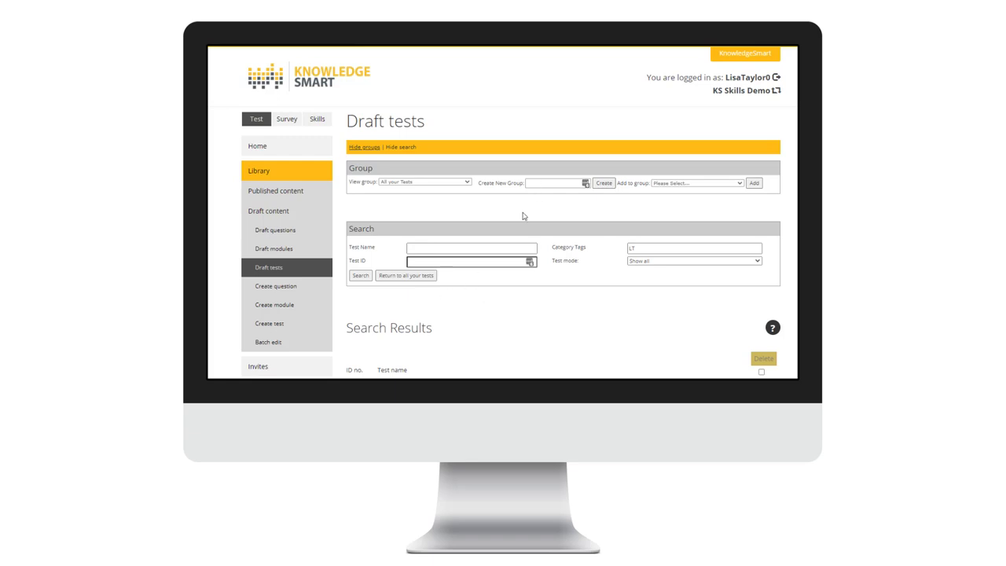
click(530, 182)
click(529, 182)
text(2023)
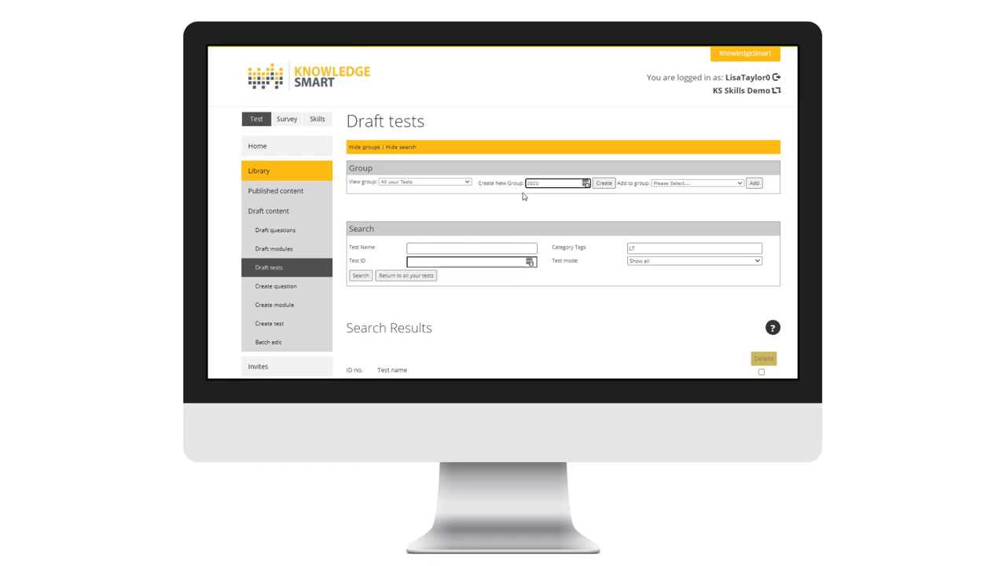
click(603, 183)
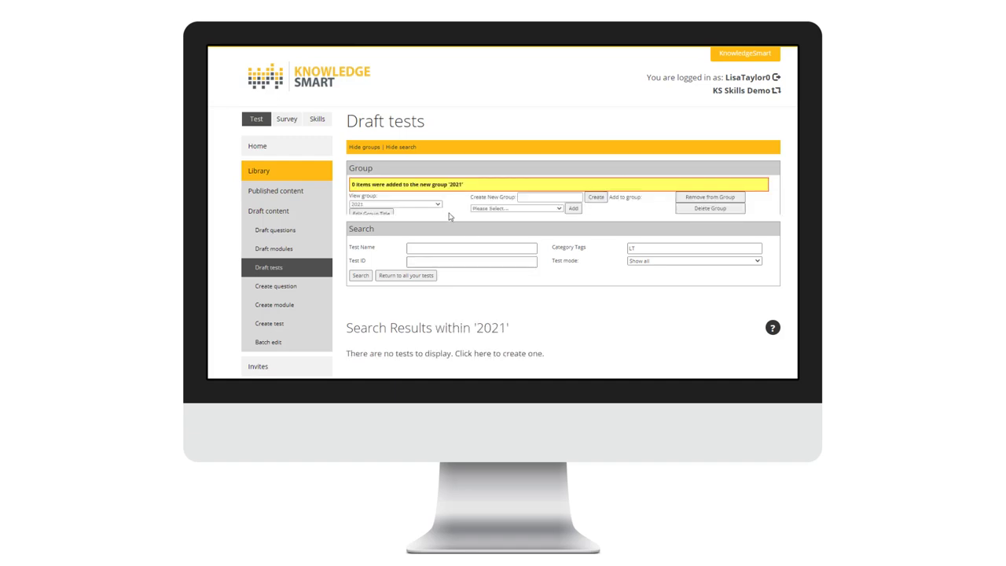
From the list of all tests, add two draft tests to the group "2021" and switch the group view again
click(421, 204)
click(409, 212)
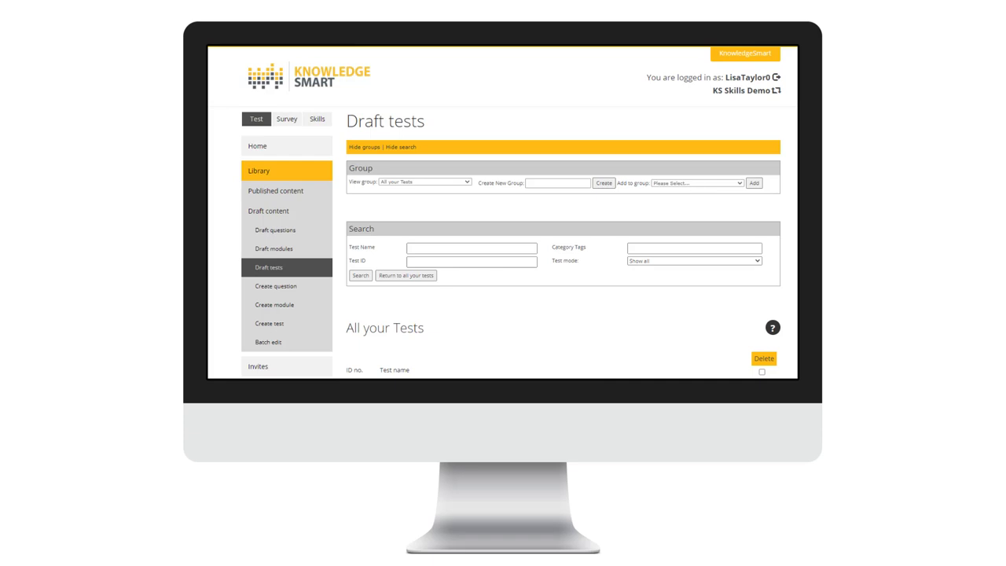
click(673, 184)
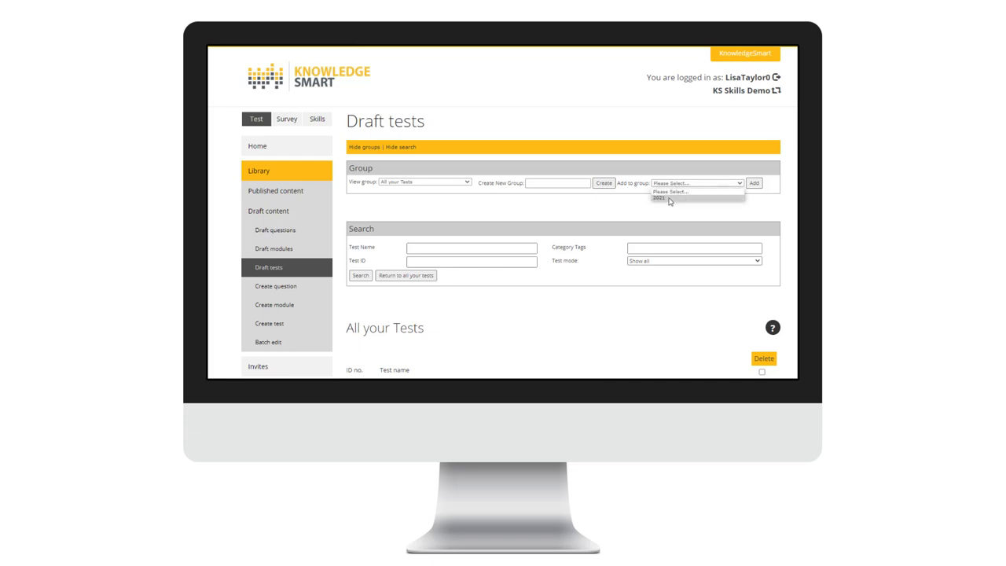
click(668, 198)
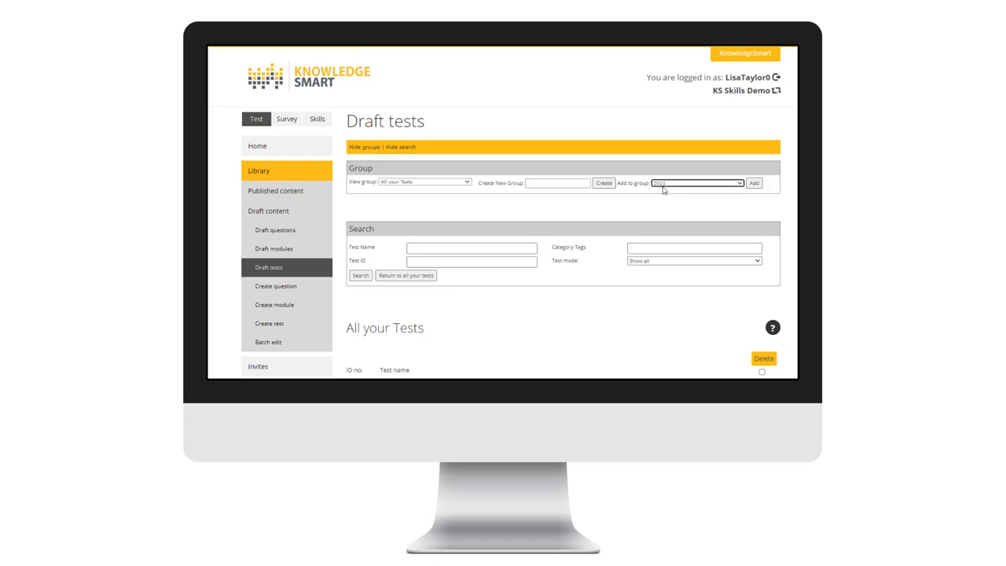
click(754, 182)
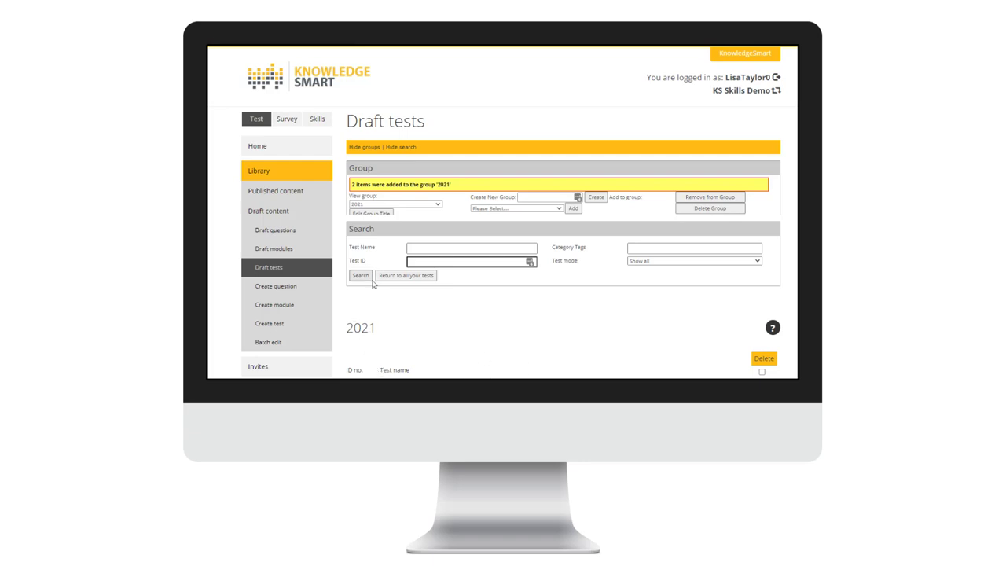
click(400, 208)
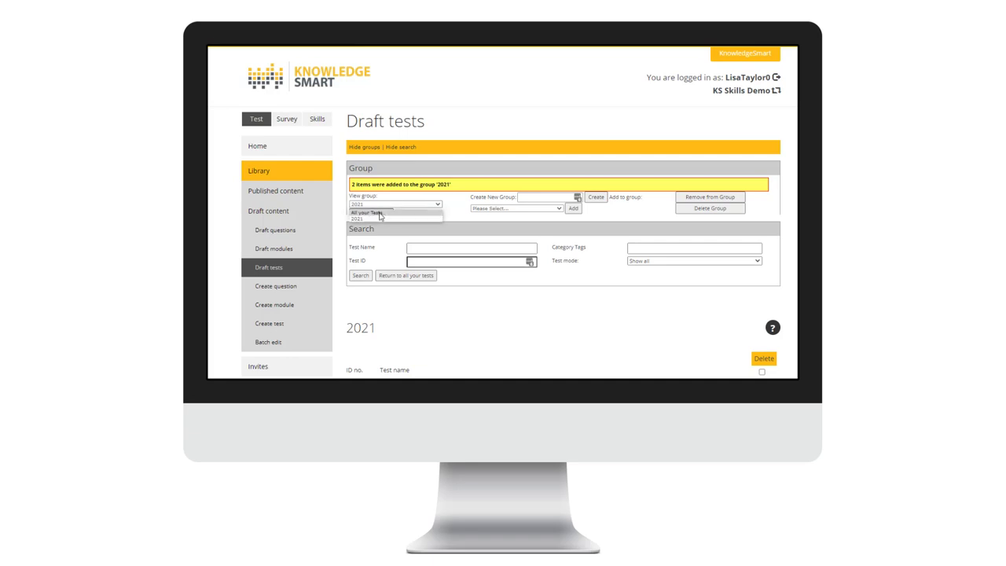
click(382, 218)
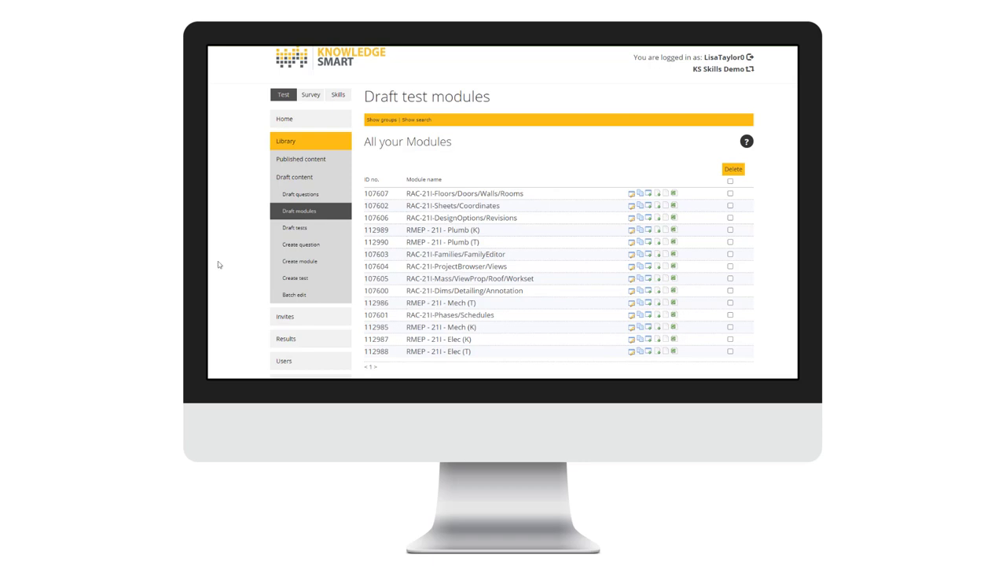
Open the test settings of draft test "Copy (1) of Copy of Revit for MEP 2021 - Xpress (I" and review its category tags
click(283, 229)
mouse_move(602, 198)
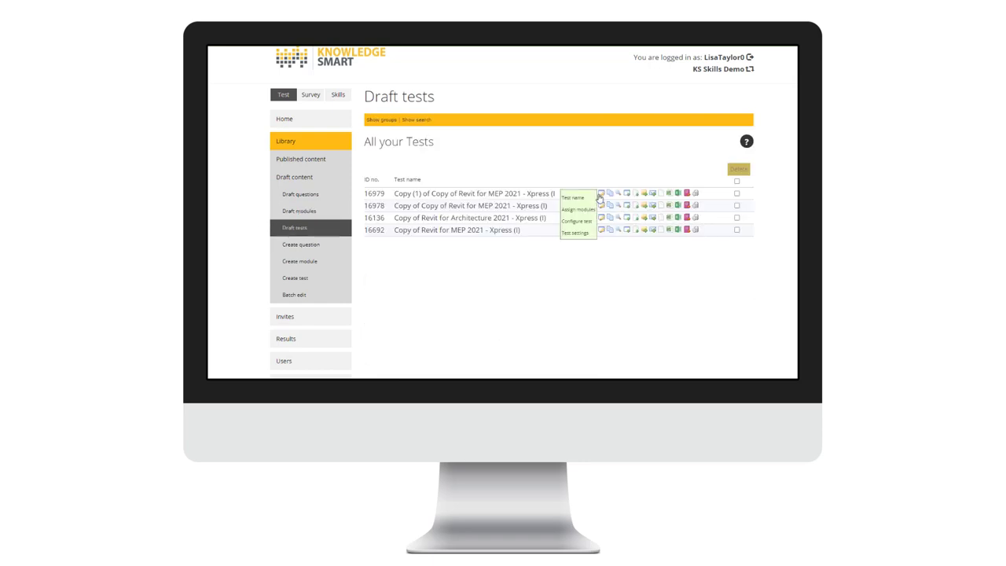
click(575, 232)
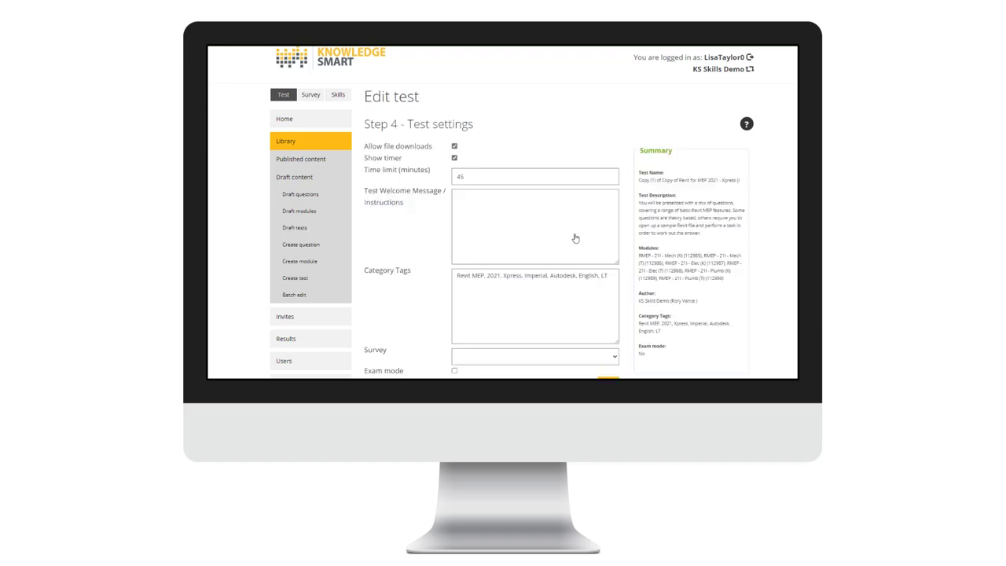
drag(607, 278, 434, 273)
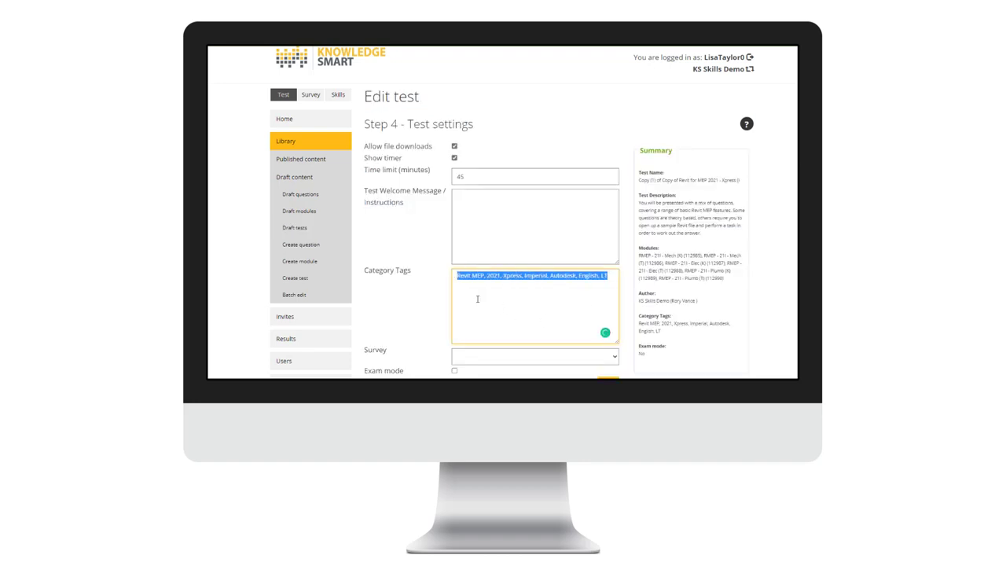
Open the module tags of the draft module RAC-21I-Floors/Doors/Walls/Rooms to view its category tags
click(318, 212)
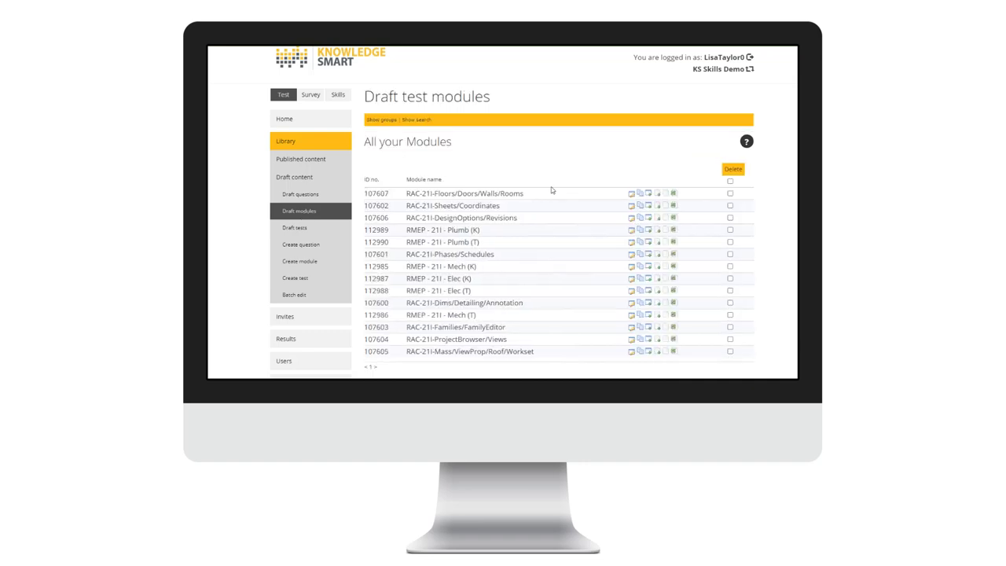
mouse_move(631, 196)
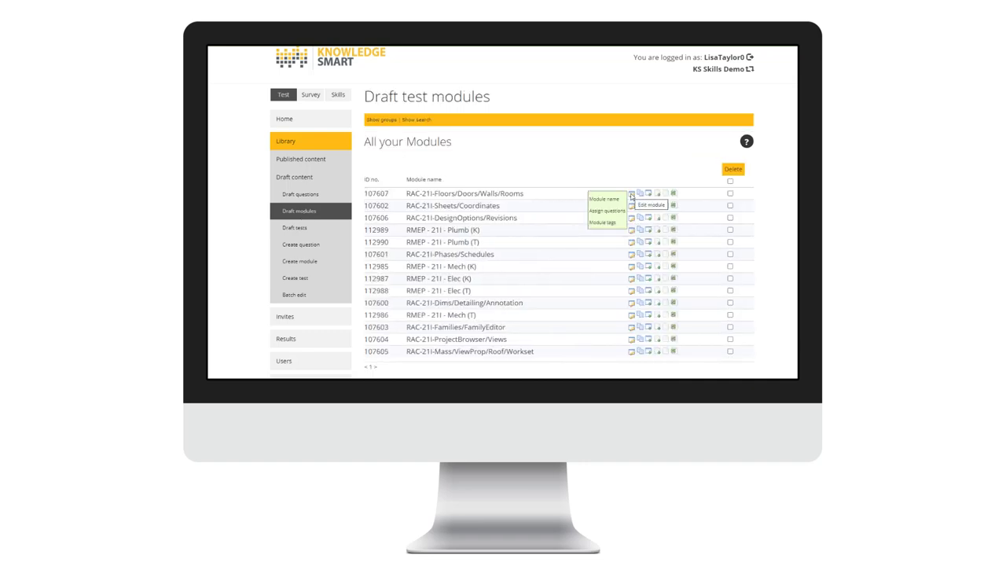
click(600, 223)
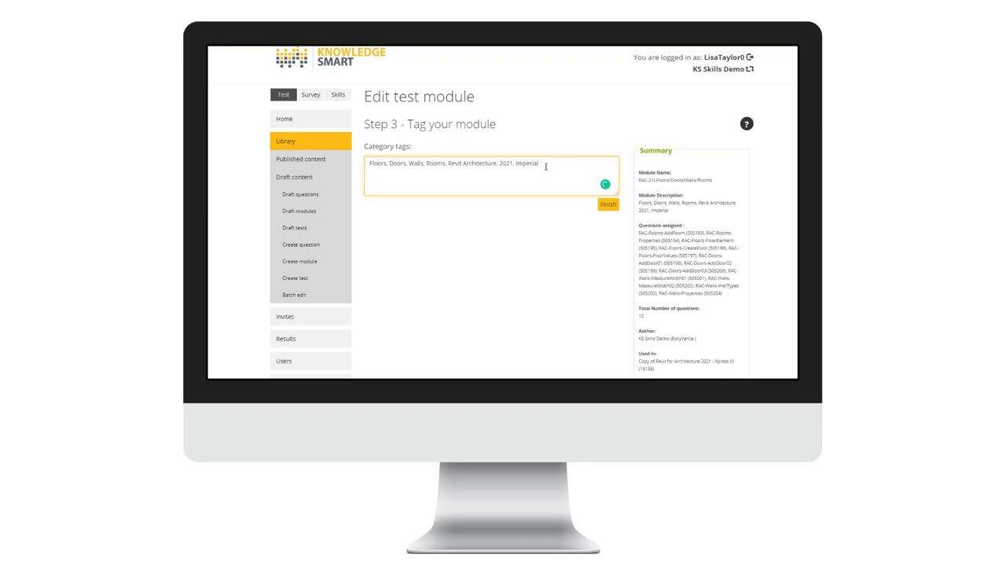
Open the question tags of draft question RAC-TempDims-EditDimension and examine its category and training tags
click(287, 198)
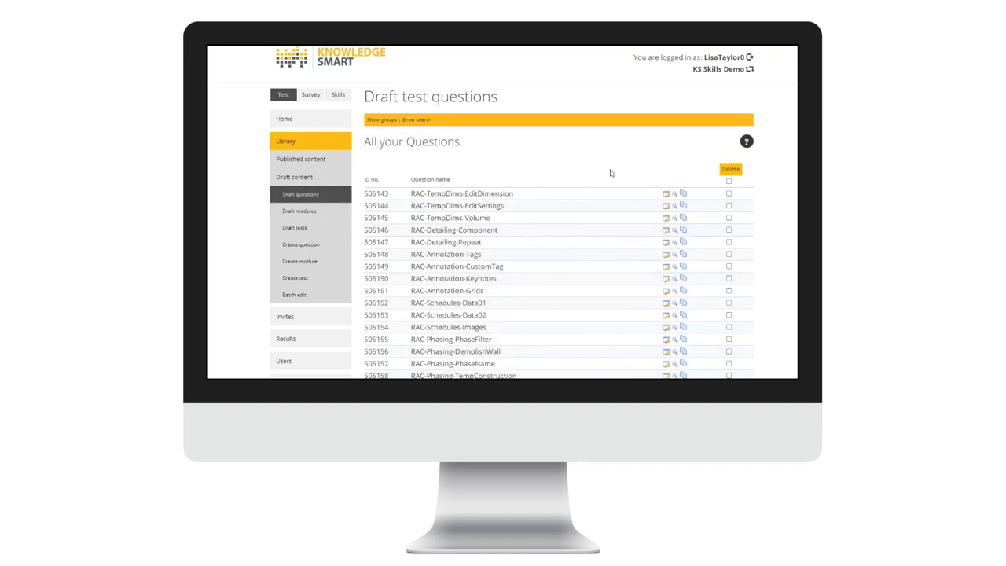
mouse_move(666, 194)
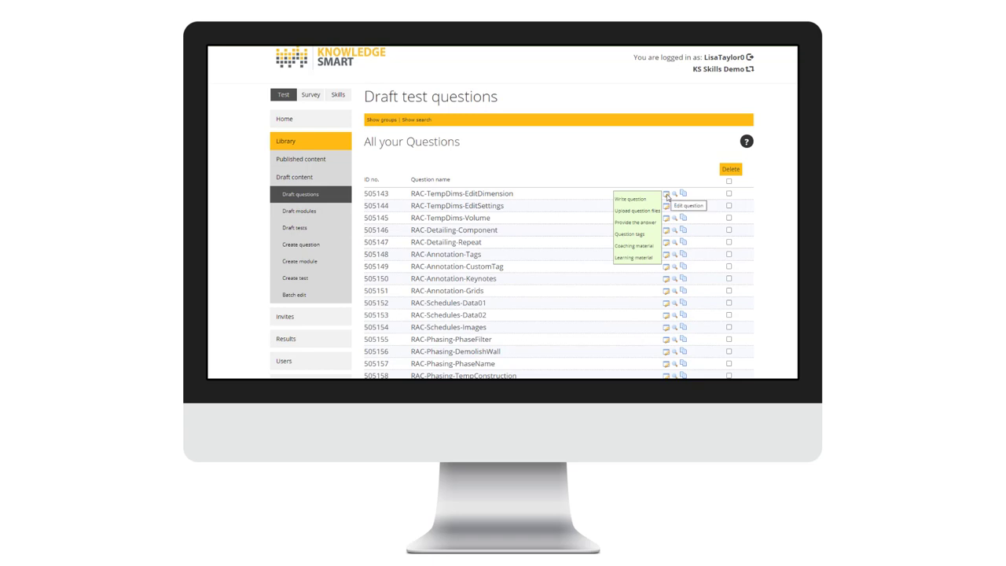
click(627, 237)
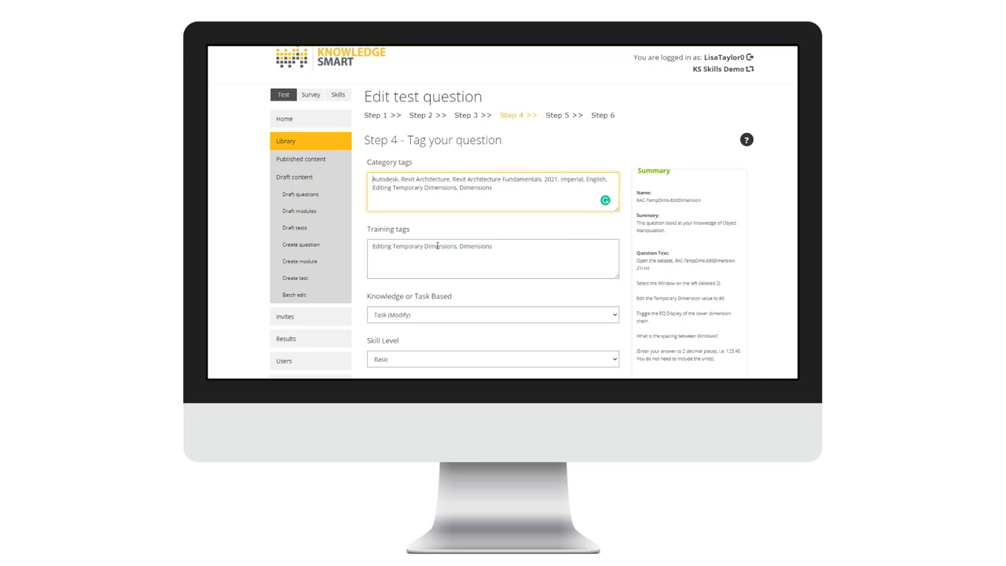
click(506, 255)
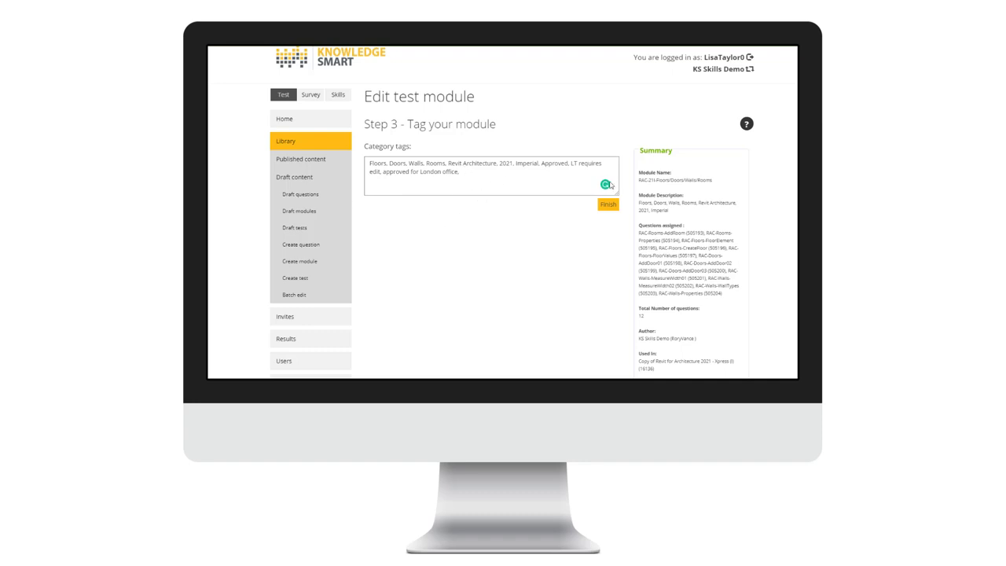
Examine the custom tags "LT requires edit" and "approved for London office" in the Floors/Doors/Walls/Rooms module's category tags
drag(570, 164, 603, 163)
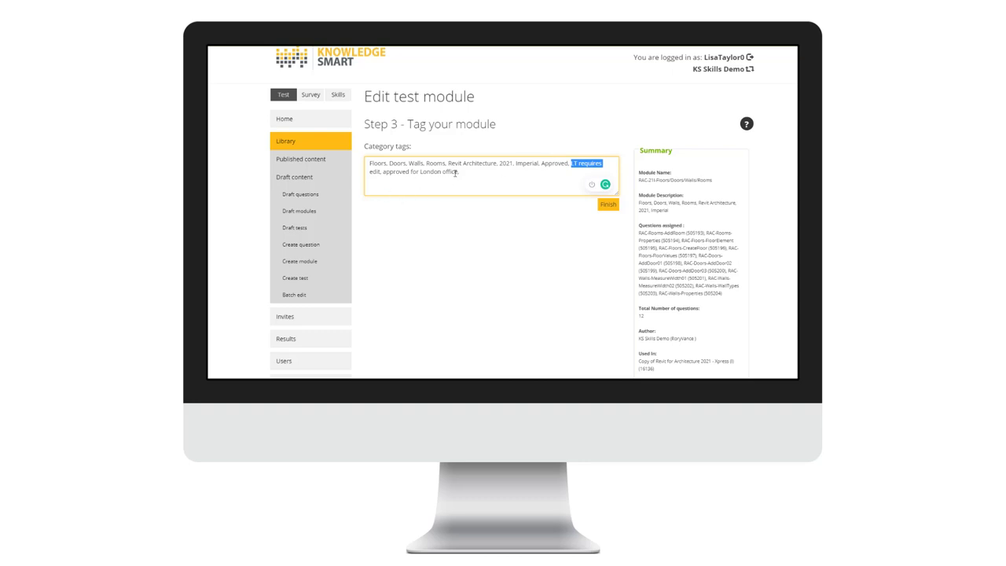
drag(460, 174, 383, 180)
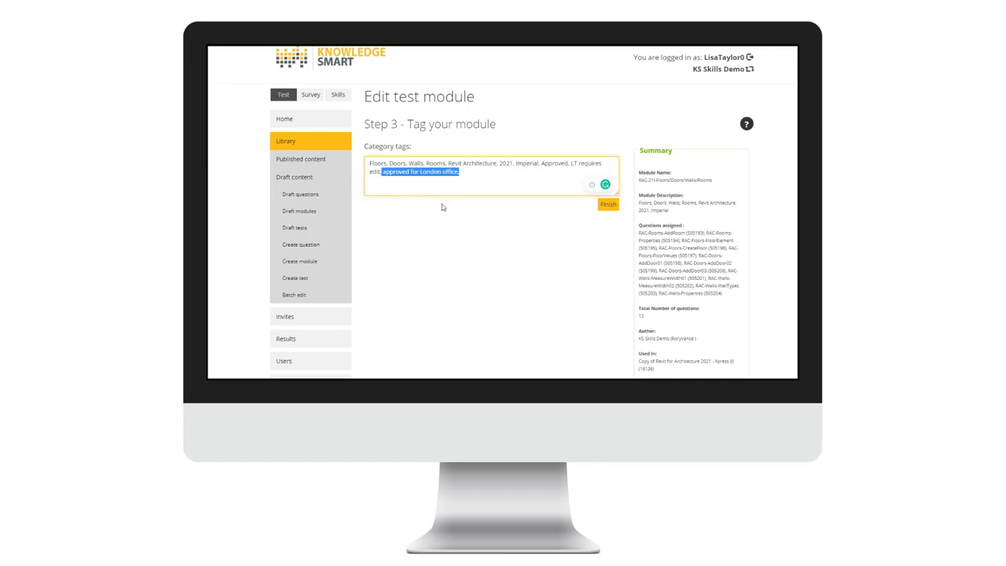
click(469, 174)
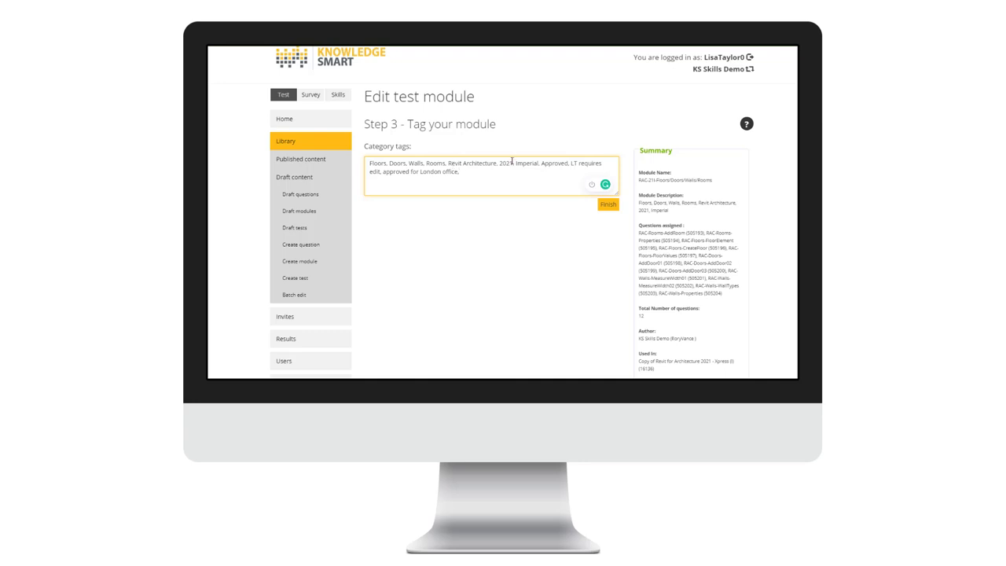
Highlight the tags "Revit Architecture, 2021" among the Floors/Doors/Walls/Rooms module's category tags to examine them
drag(513, 163, 448, 158)
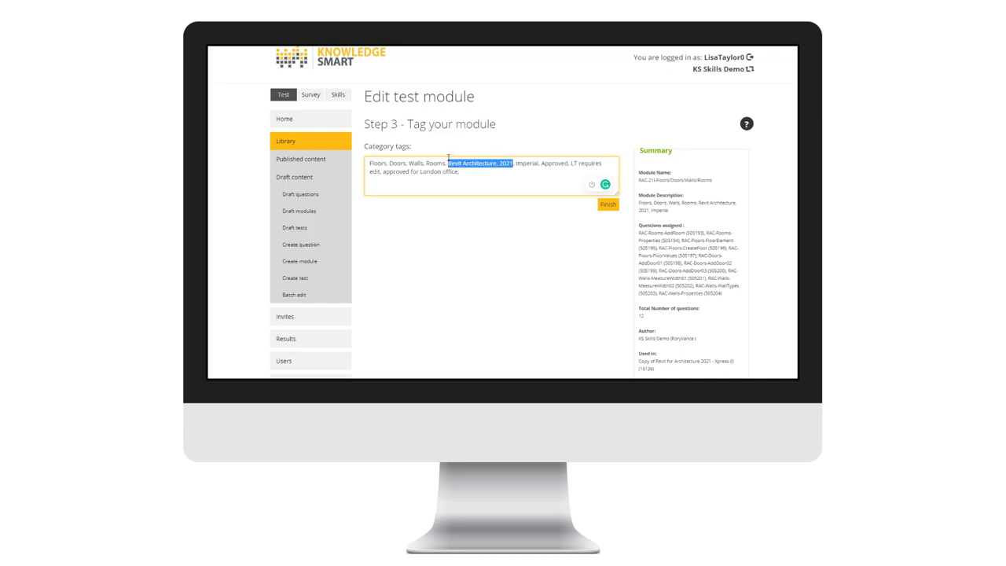
click(490, 185)
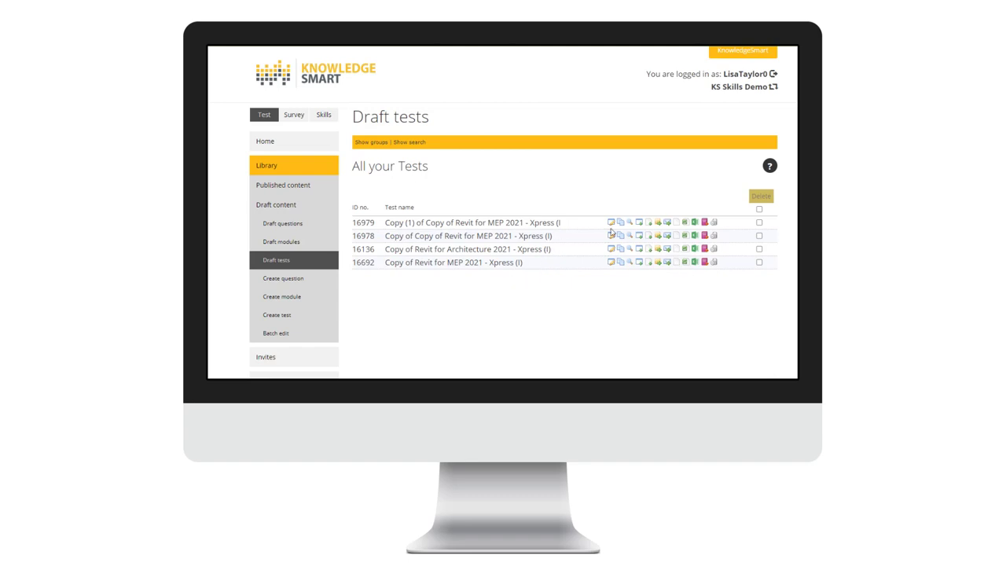
Export the questions of draft test "Copy (1) of Copy of Revit for MEP 2021 - Xpress (I" to Excel and open the spreadsheet
click(694, 225)
click(565, 88)
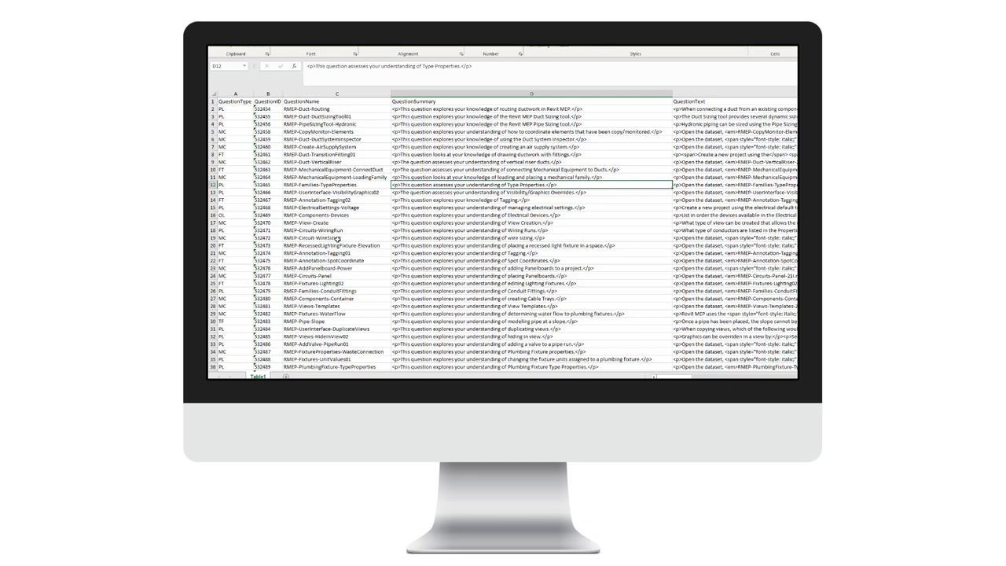
Examine the exported spreadsheet's question names, summaries, category tags, training tags and answer columns, then return to the first column
click(325, 110)
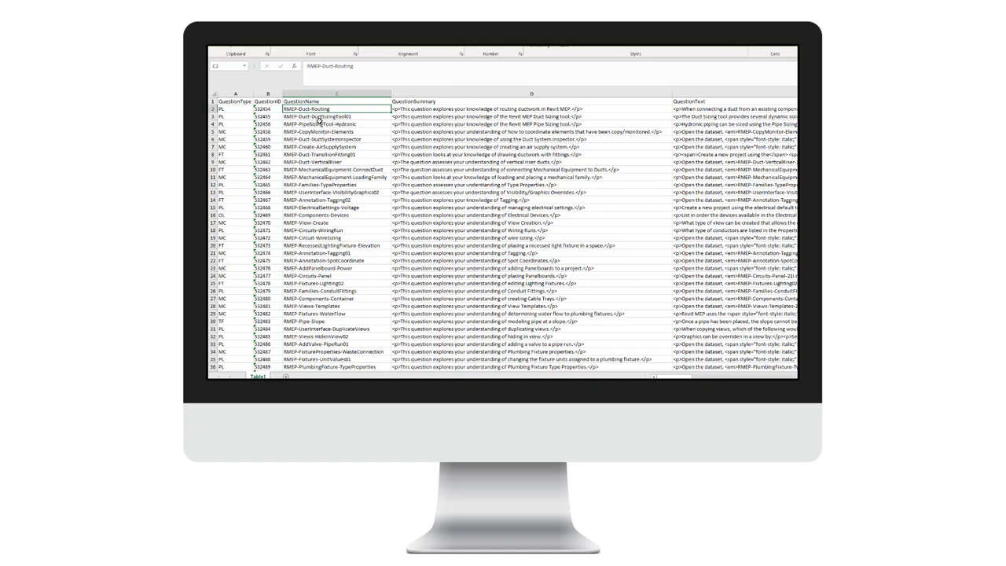
key(Right)
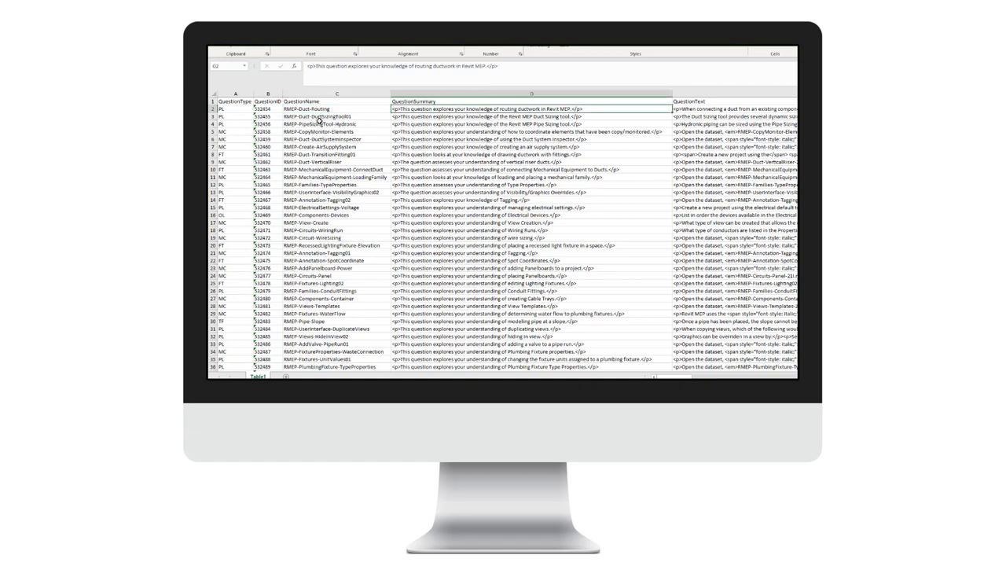
key(Right)
key(Right)
key(Right)
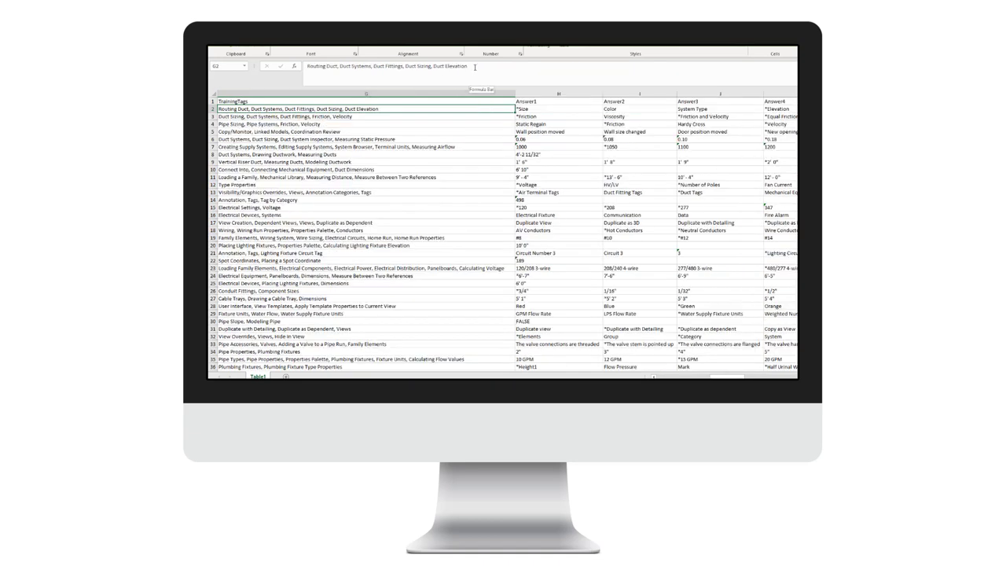
key(Left)
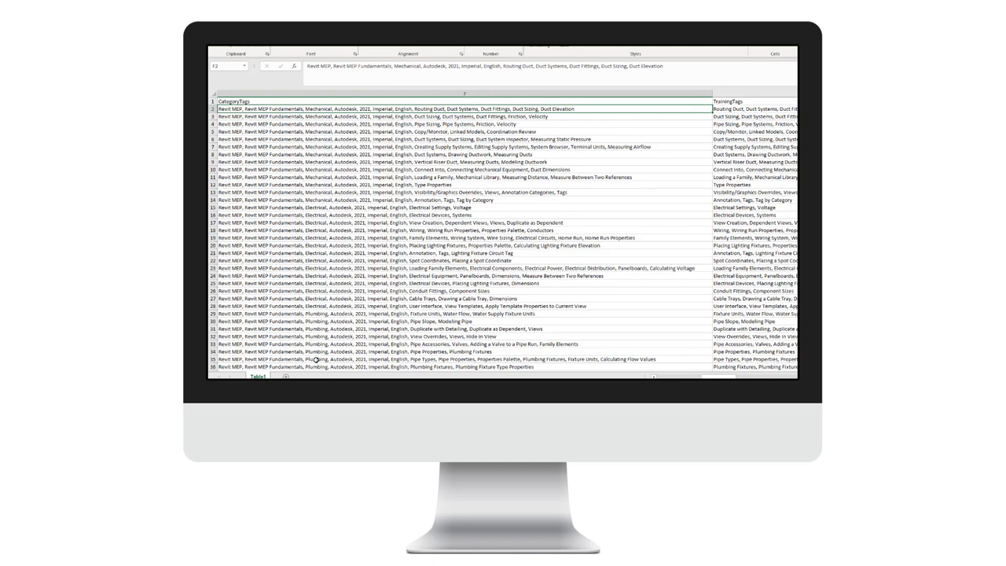
key(Right)
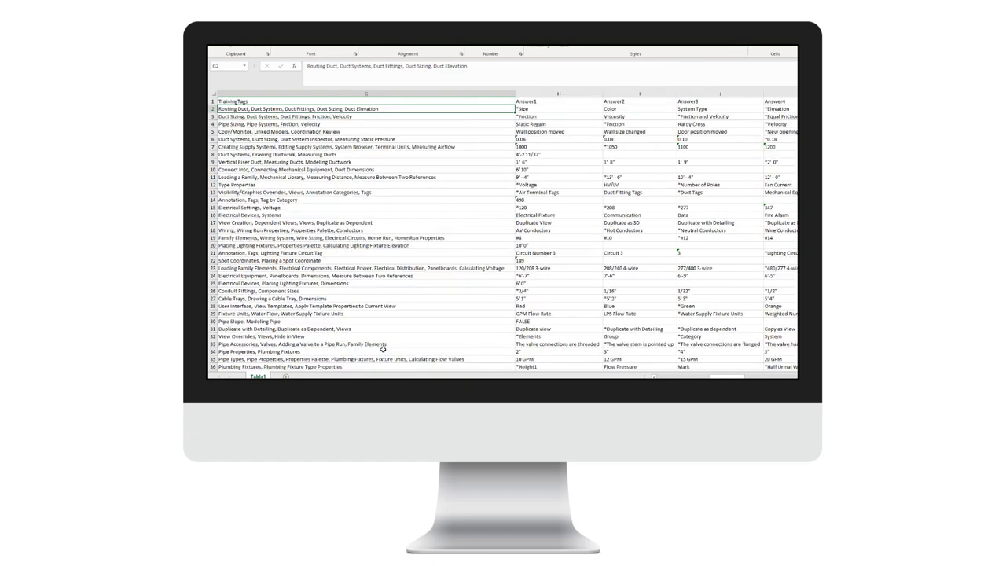
key(Right)
key(Right)
key(Right)
key(Right)
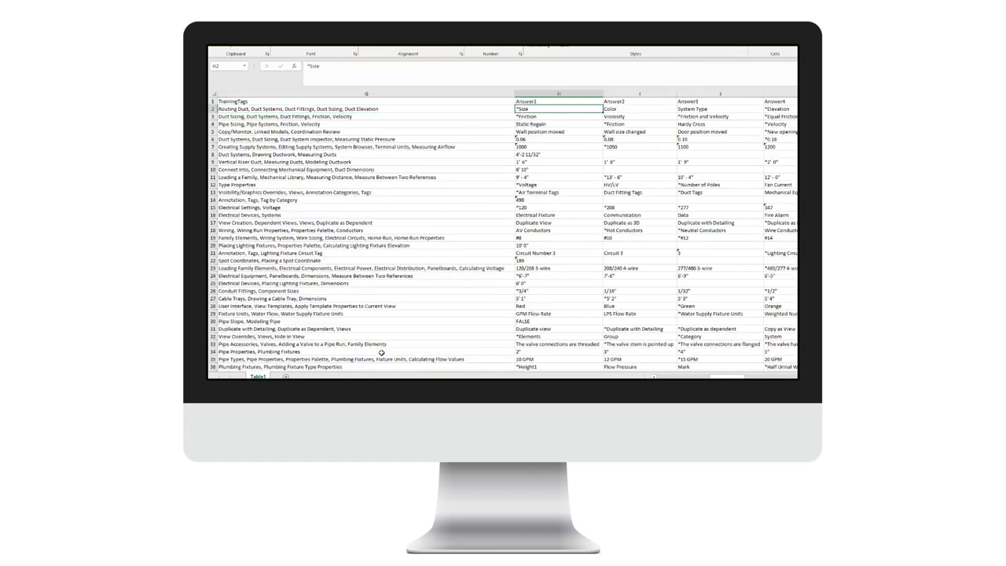
key(Right)
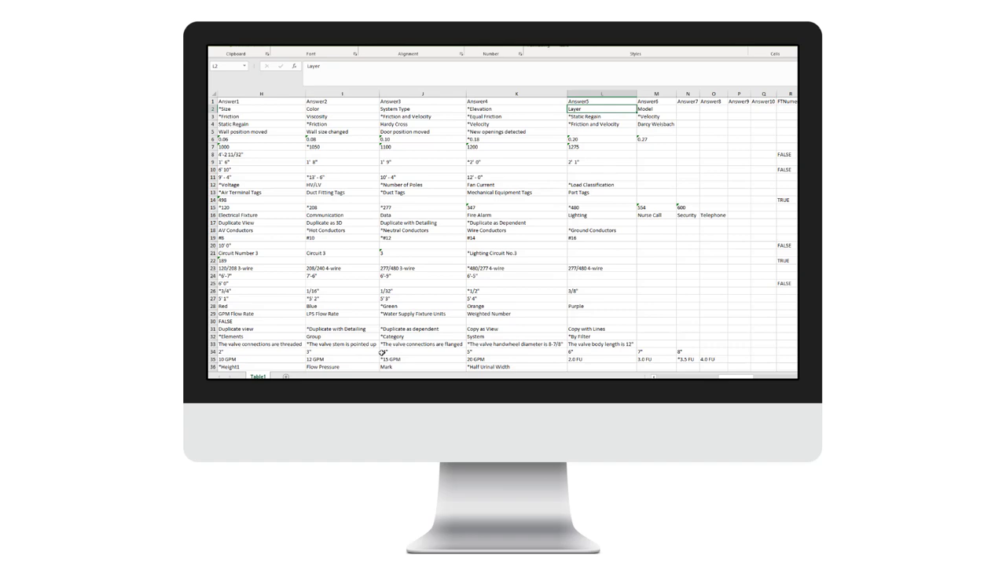
key(Home)
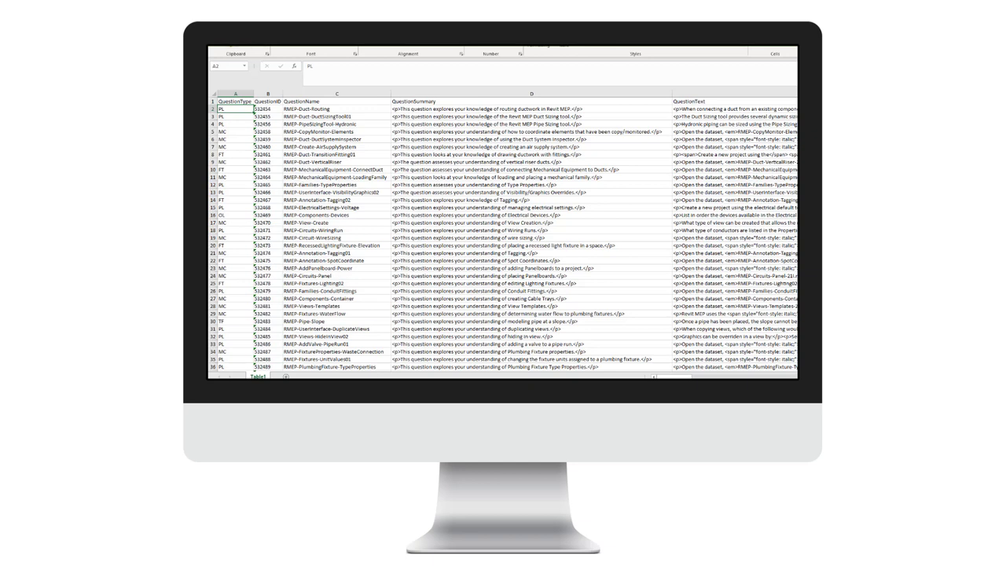
Switch back to KnowledgeSmart and upload the question spreadsheet for batch editing
mouse_move(404, 378)
click(403, 358)
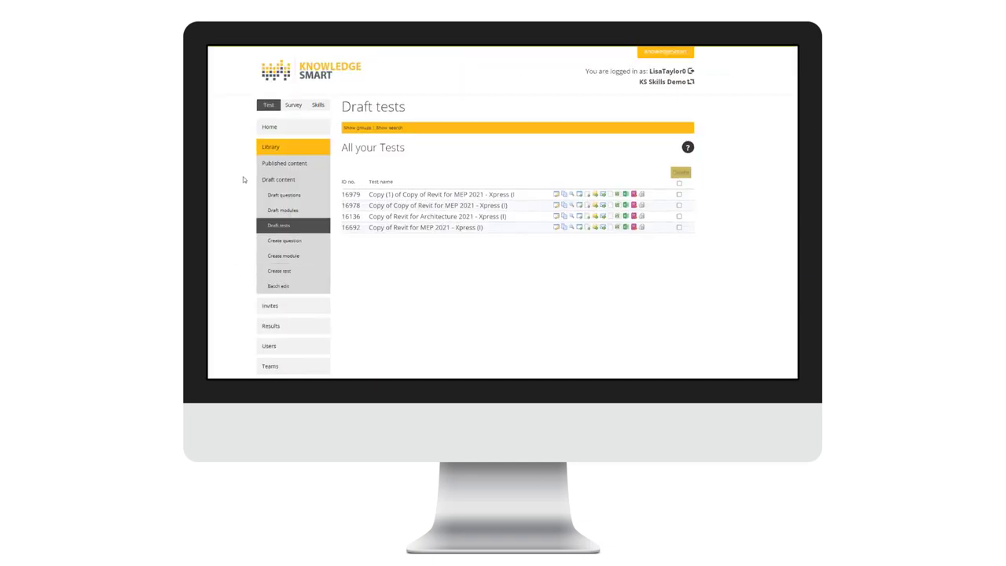
click(277, 289)
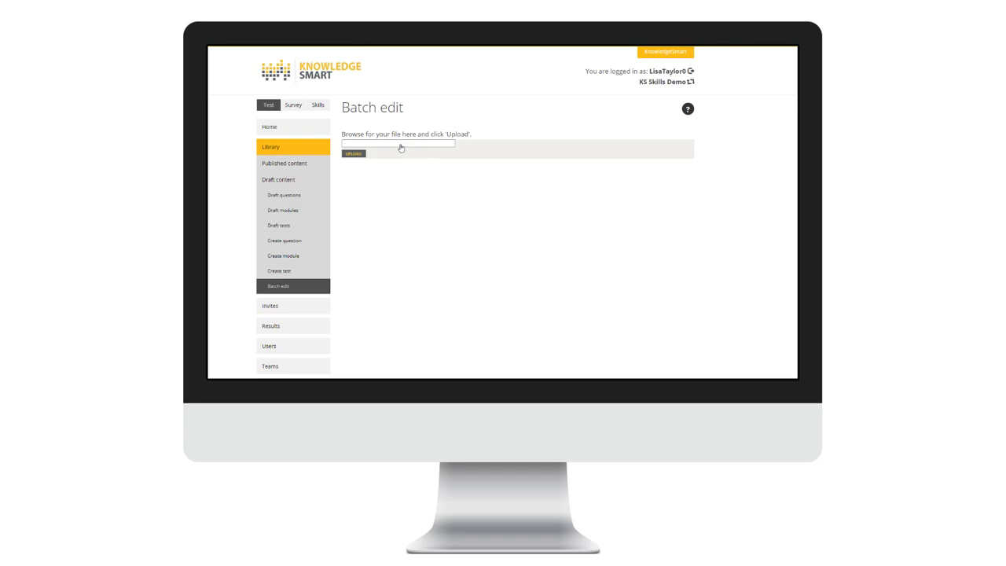
click(353, 153)
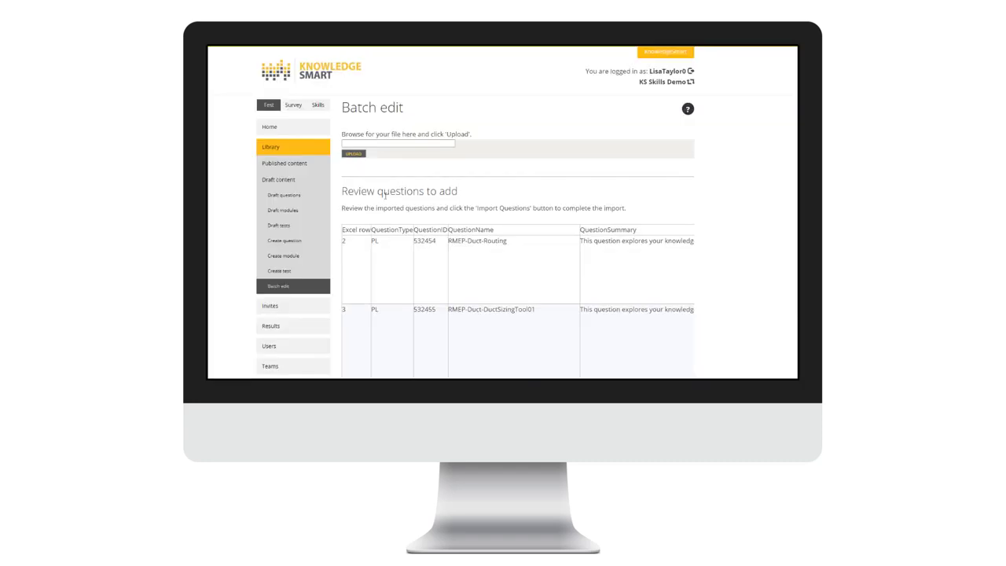
Review the uploaded questions, import them into the draft library and dismiss the import message
scroll(383, 206, down, 15)
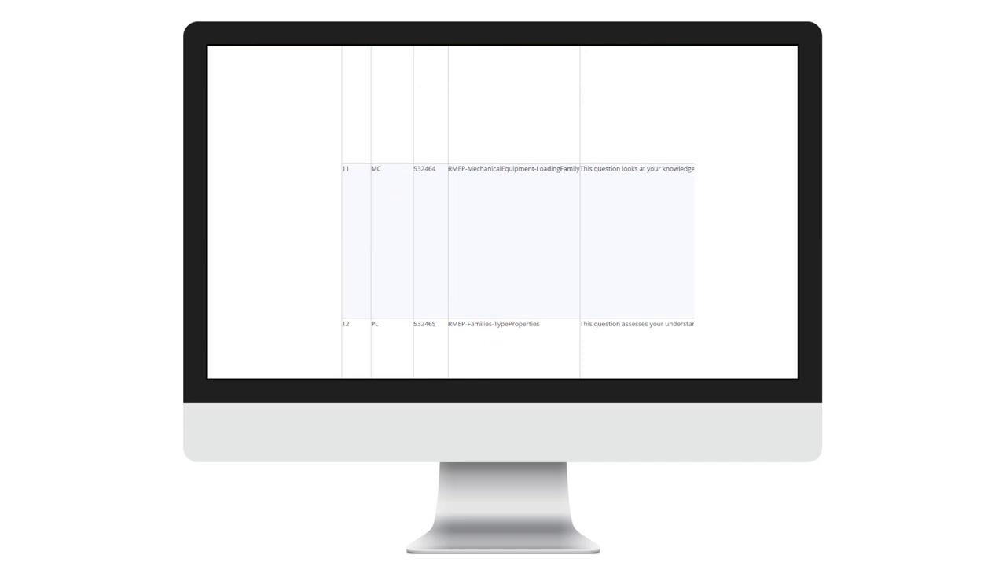
scroll(519, 212, down, 20)
click(651, 326)
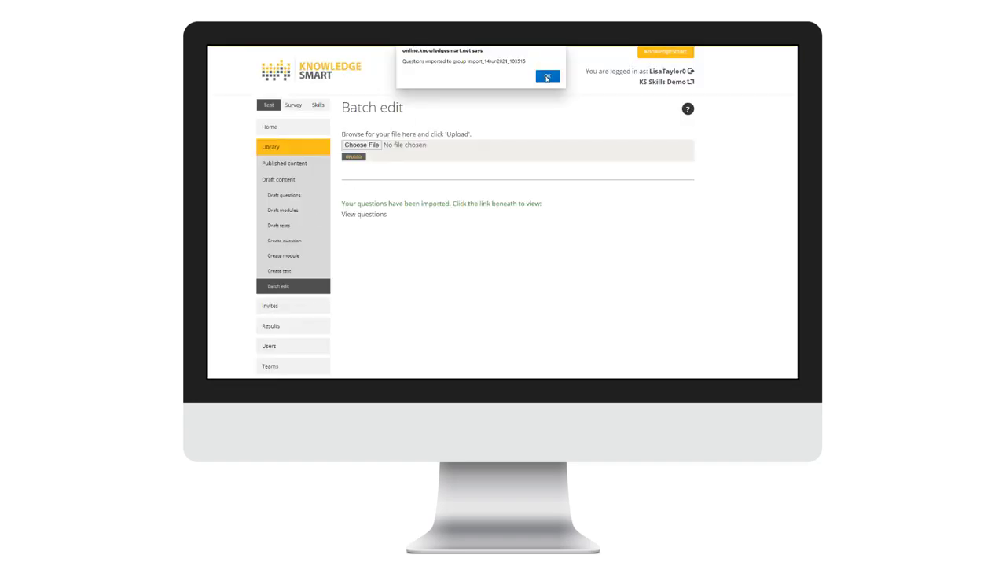
click(546, 77)
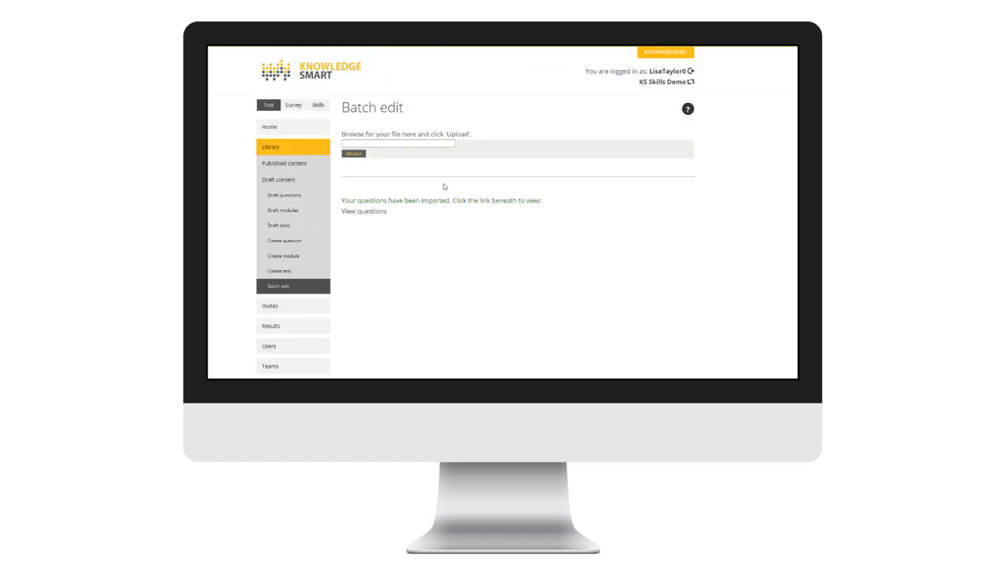
Show the groups and search options for the draft questions and view the newly imported 14Jun2021 question group
click(277, 198)
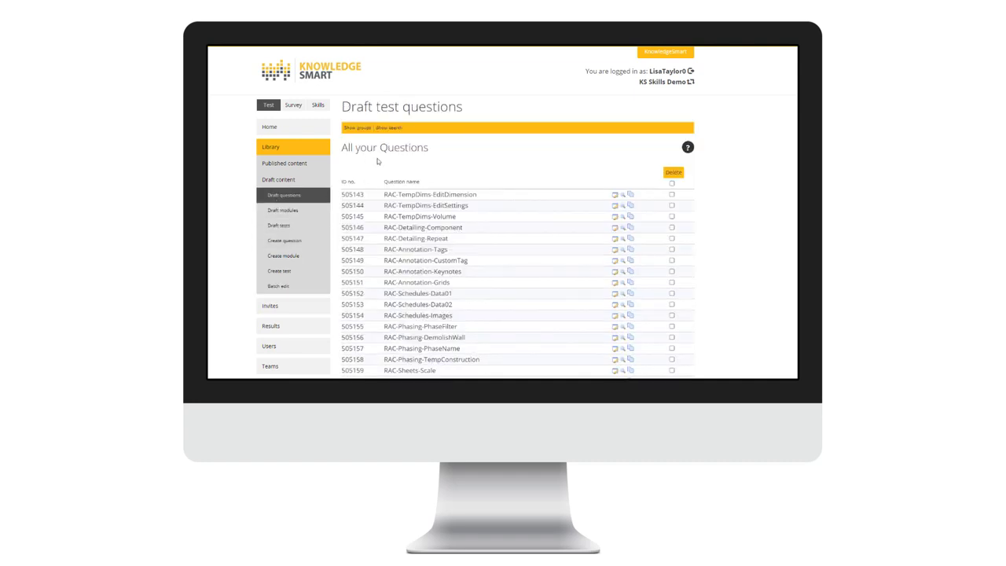
click(385, 127)
click(356, 128)
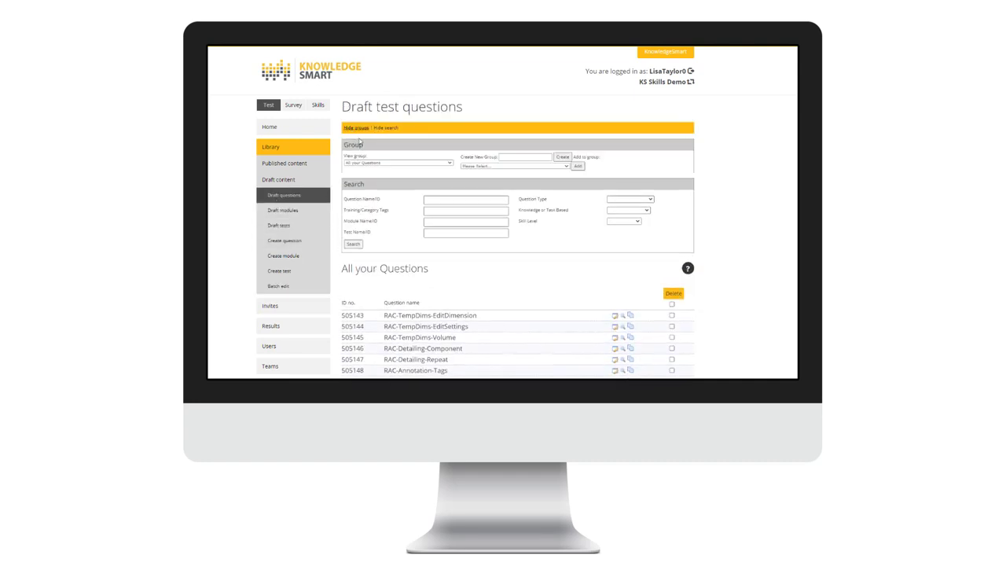
click(368, 163)
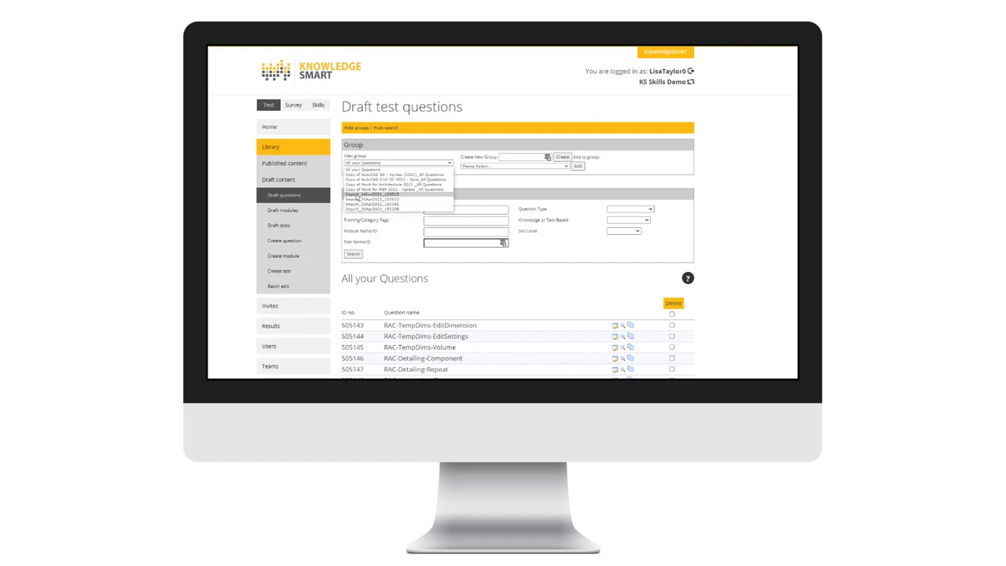
click(378, 195)
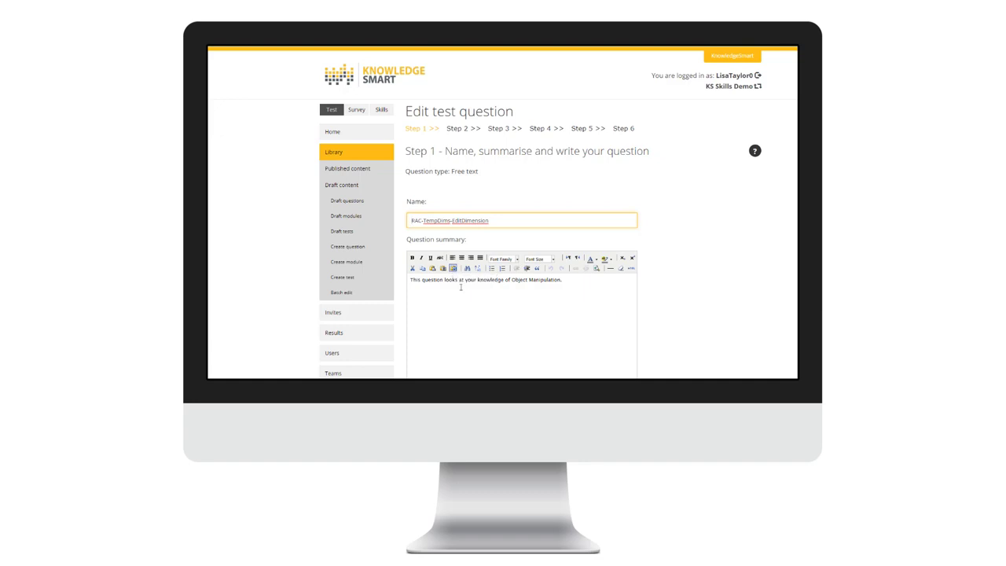
Preview the question text of RAC-TempDims-EditDimension and close the preview
scroll(474, 293, down, 5)
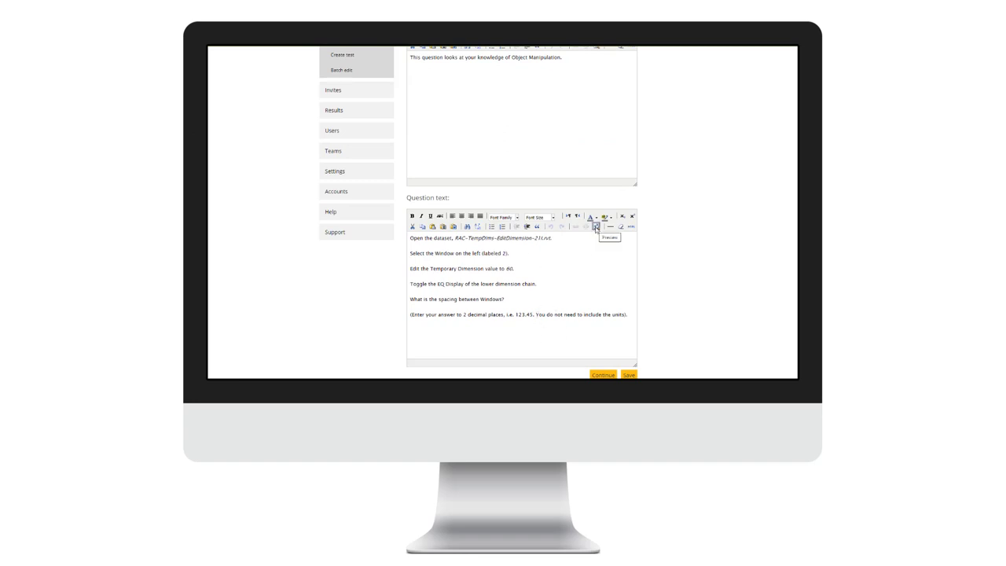
click(594, 226)
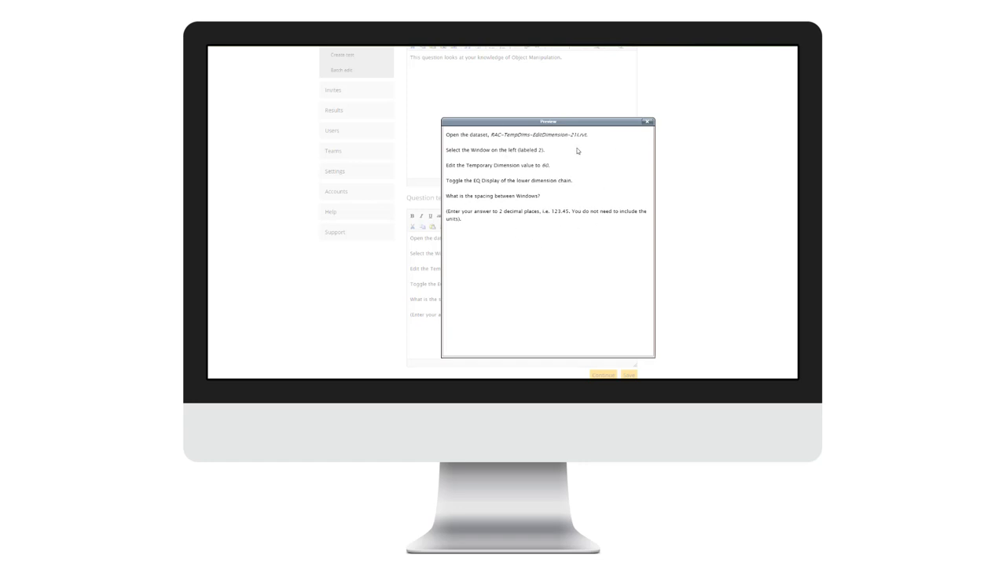
click(646, 124)
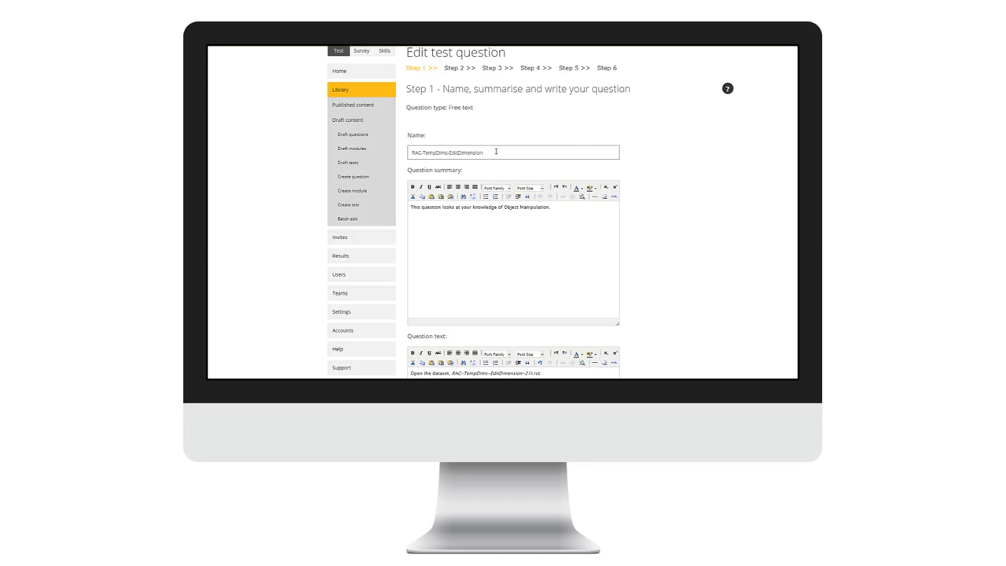
Review the text and answer of question RAC-TempDims-EditDimension and open its coaching material step
scroll(487, 221, down, 2)
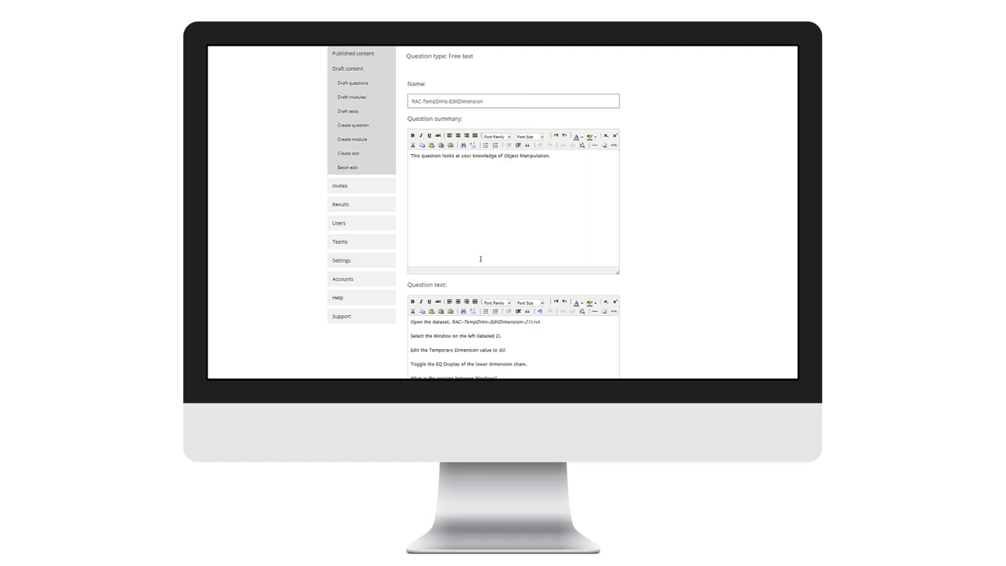
scroll(480, 258, down, 3)
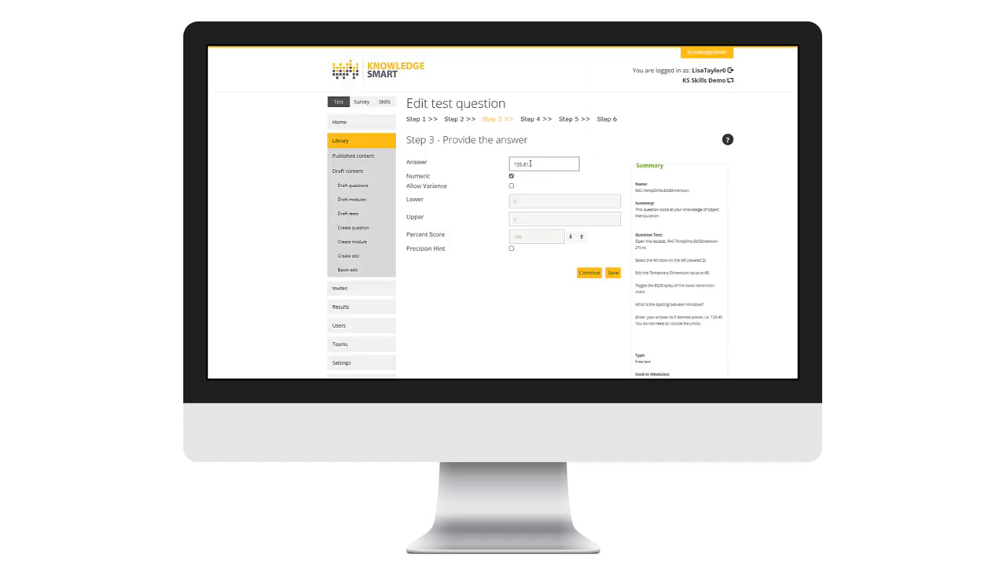
key(BackSpace)
click(576, 120)
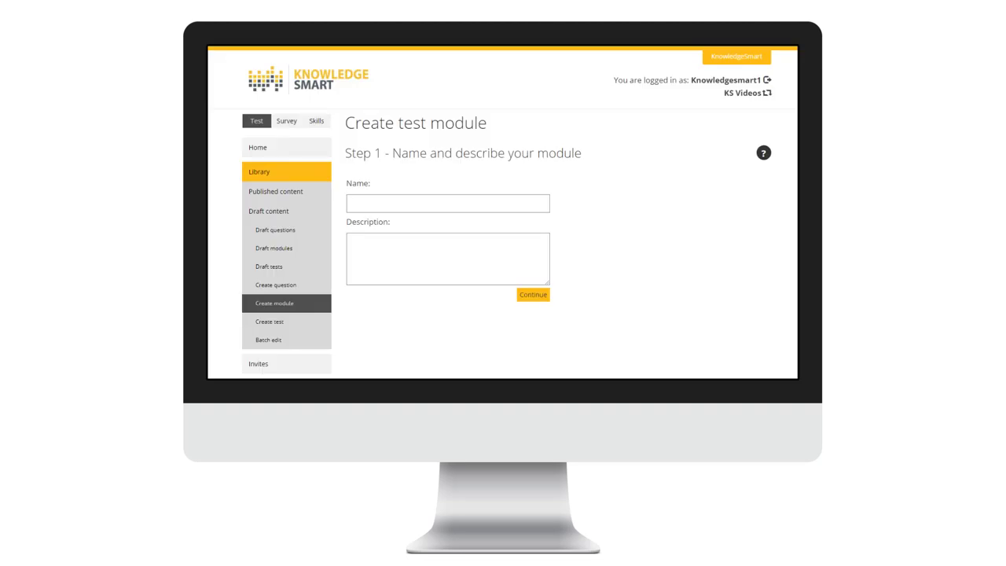
Read the help for creating modules and questions, highlighting the character limits for names and question text
mouse_move(764, 156)
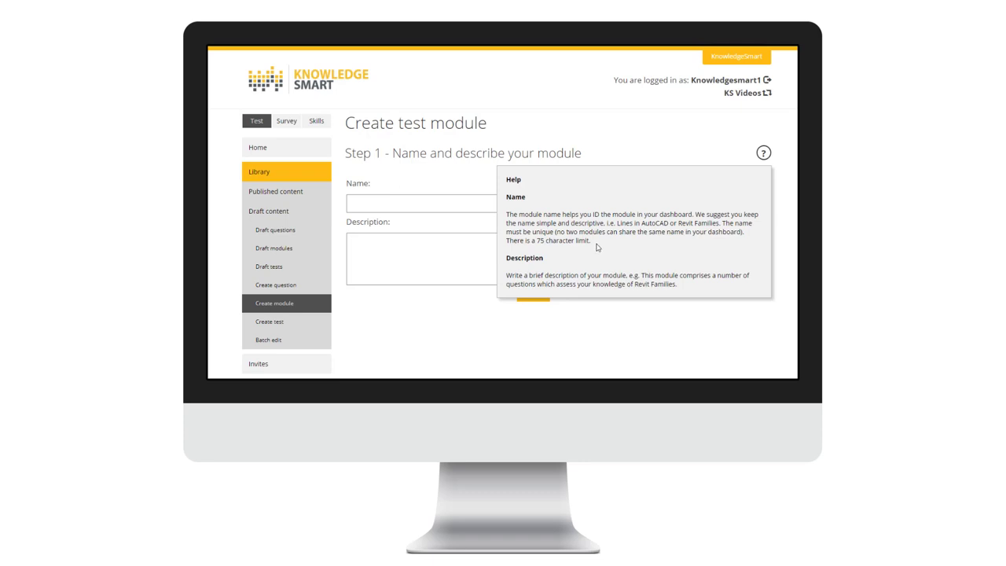
drag(591, 241, 506, 240)
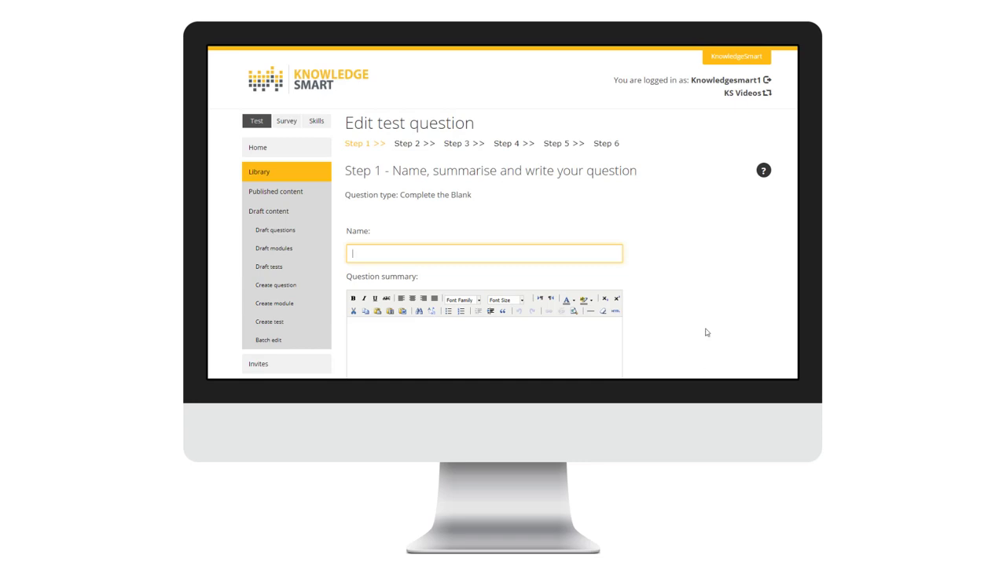
mouse_move(763, 173)
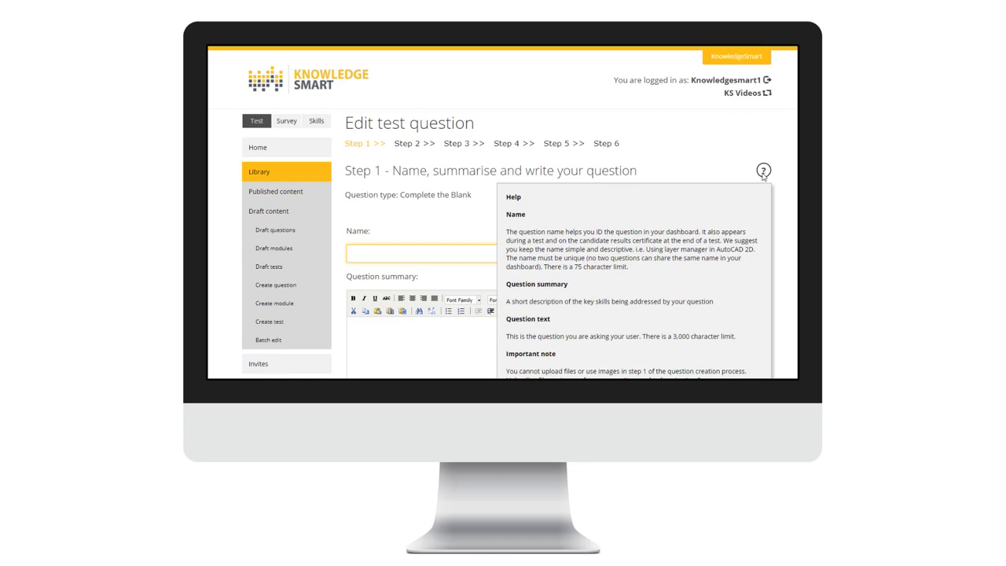
drag(629, 267, 574, 269)
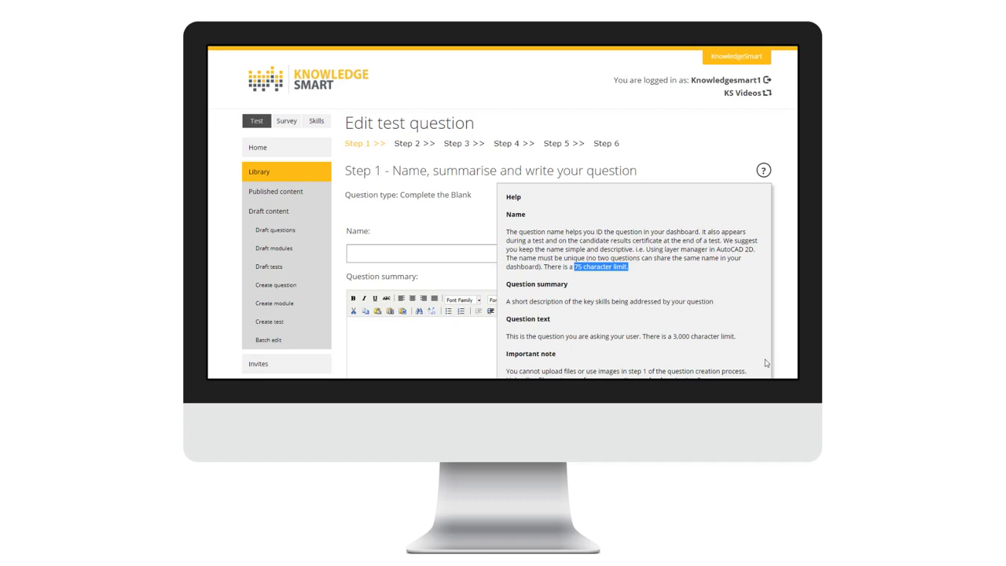
drag(734, 337, 666, 336)
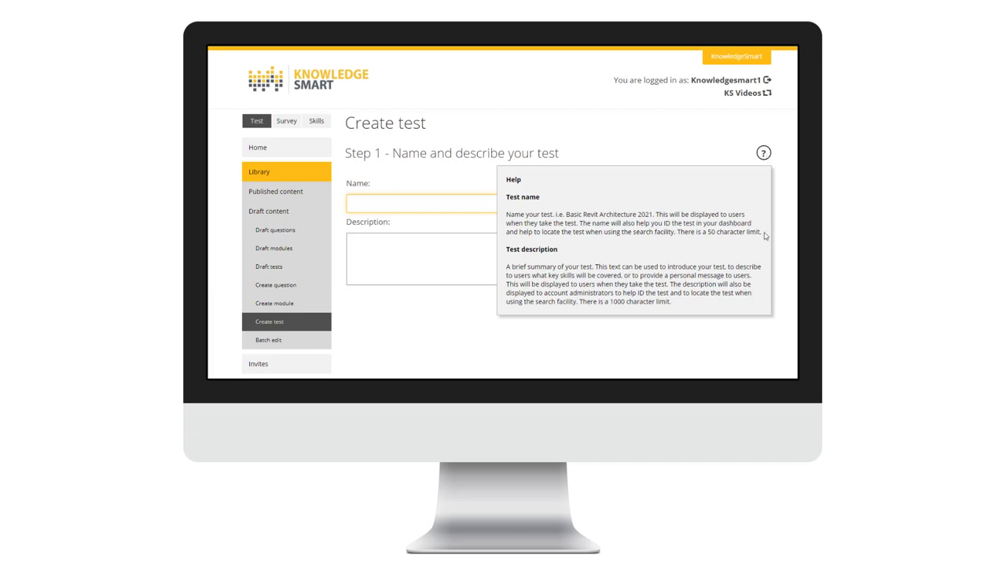
Highlight the character limits for the test name and test description in the help for creating a test
drag(762, 233, 708, 234)
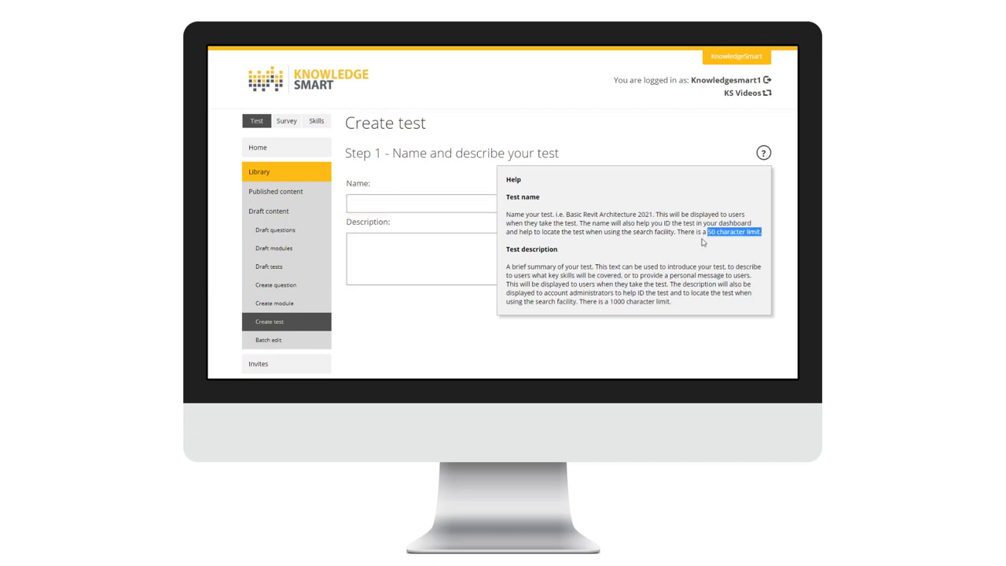
mouse_move(764, 155)
drag(671, 303, 583, 305)
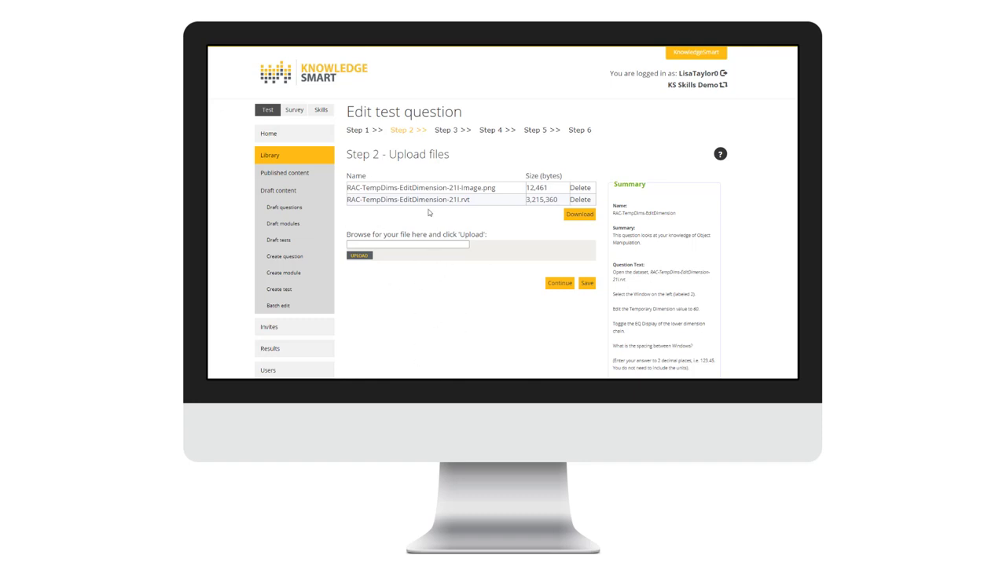
Highlight the dataset RAC-TempDims-EditDimension-21I.rvt in the question's uploaded files to examine its name
drag(470, 200, 347, 200)
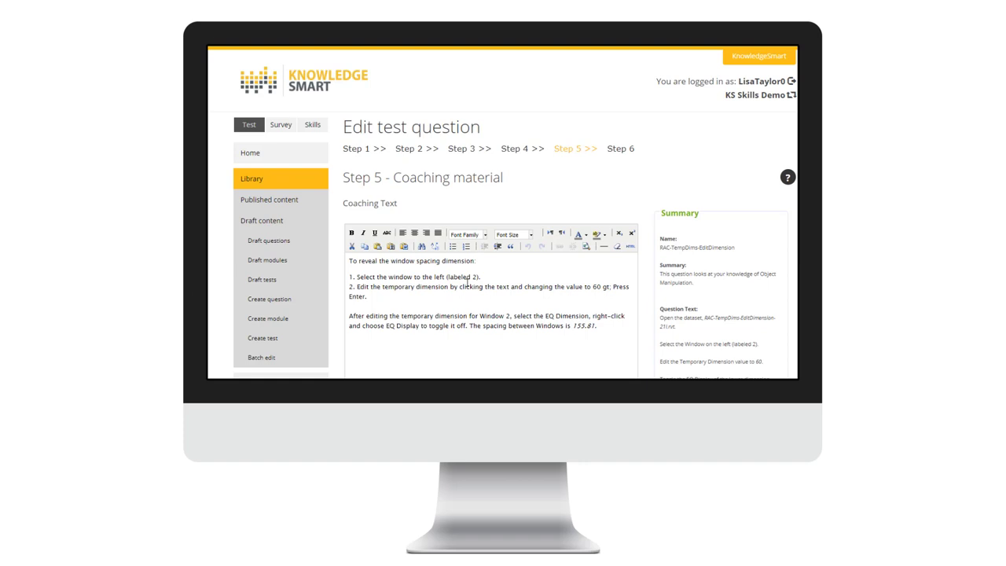
Open step 6 of the question, and examine its answer 155.81 with the Numeric option off and on again
click(619, 149)
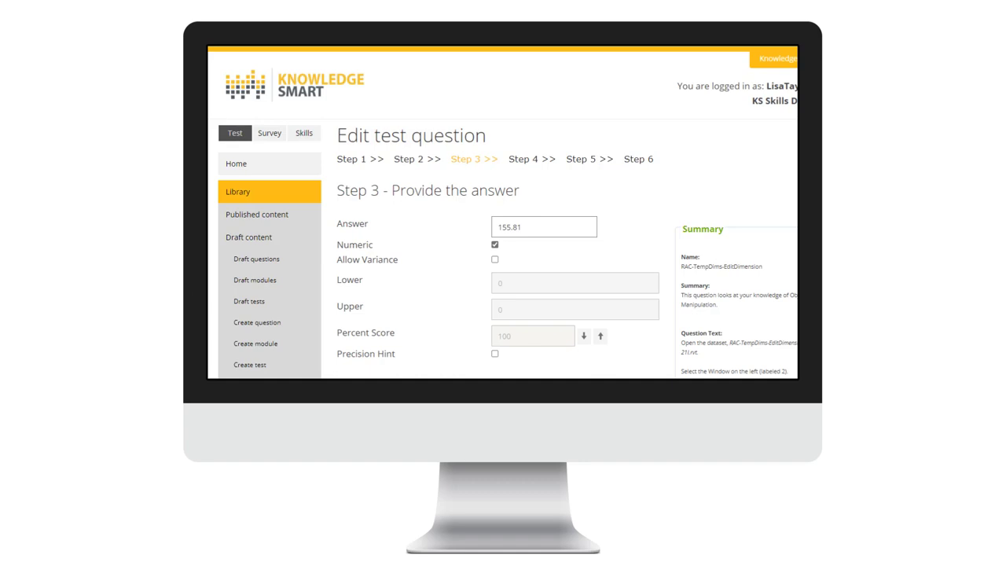
double_click(530, 225)
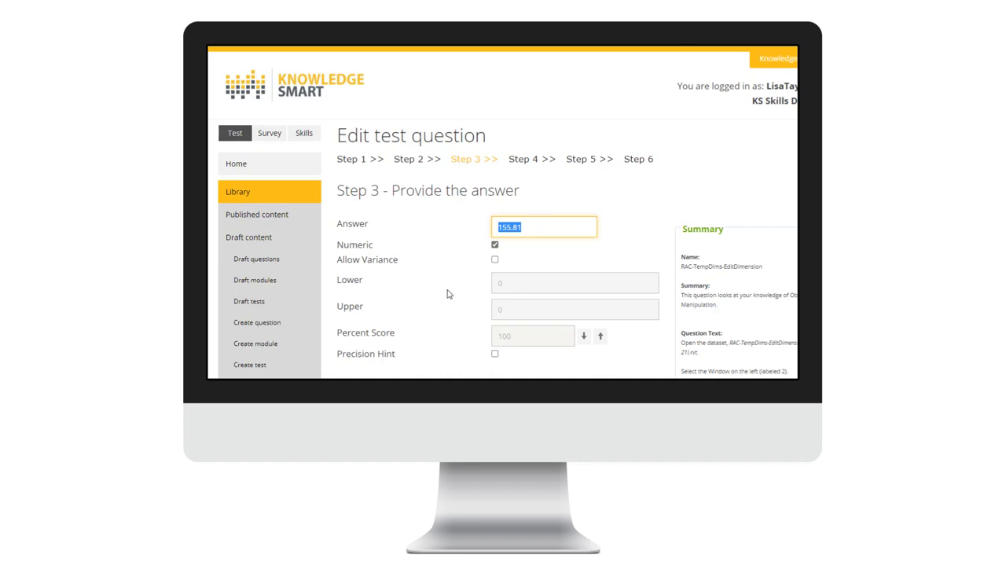
click(495, 246)
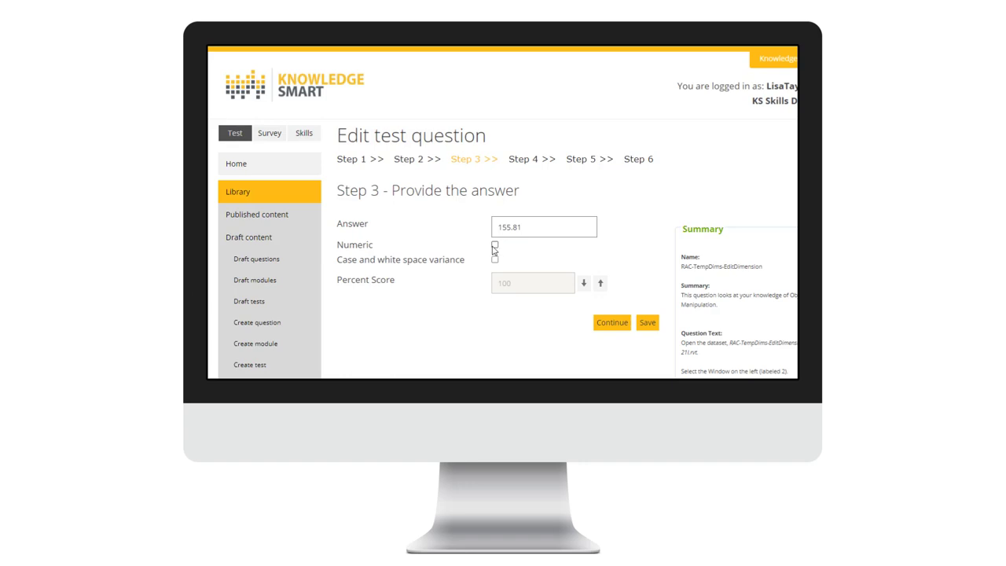
click(494, 245)
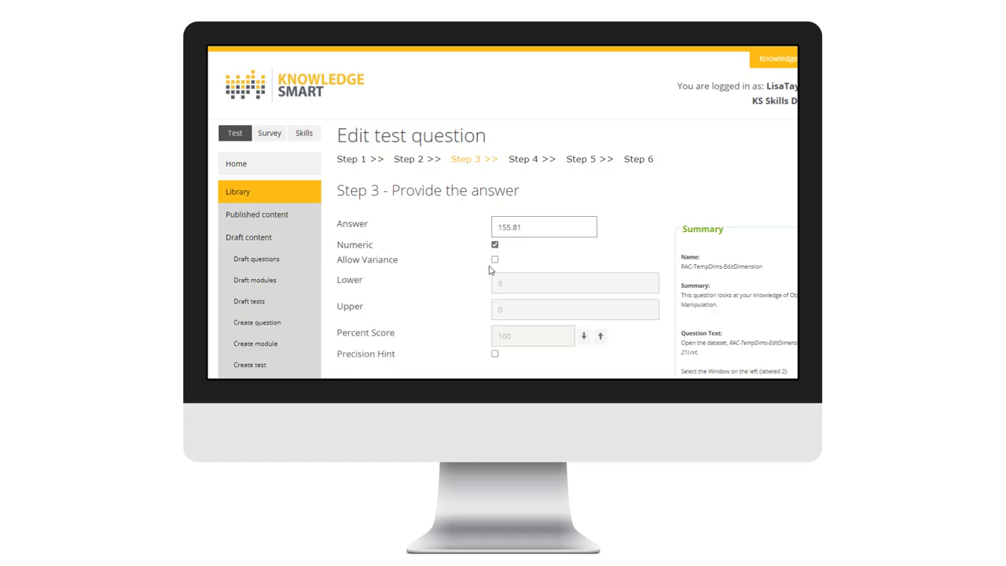
Allow variance on the numeric answer, with a lower limit of 155.79 and an upper limit of 155.82
click(495, 260)
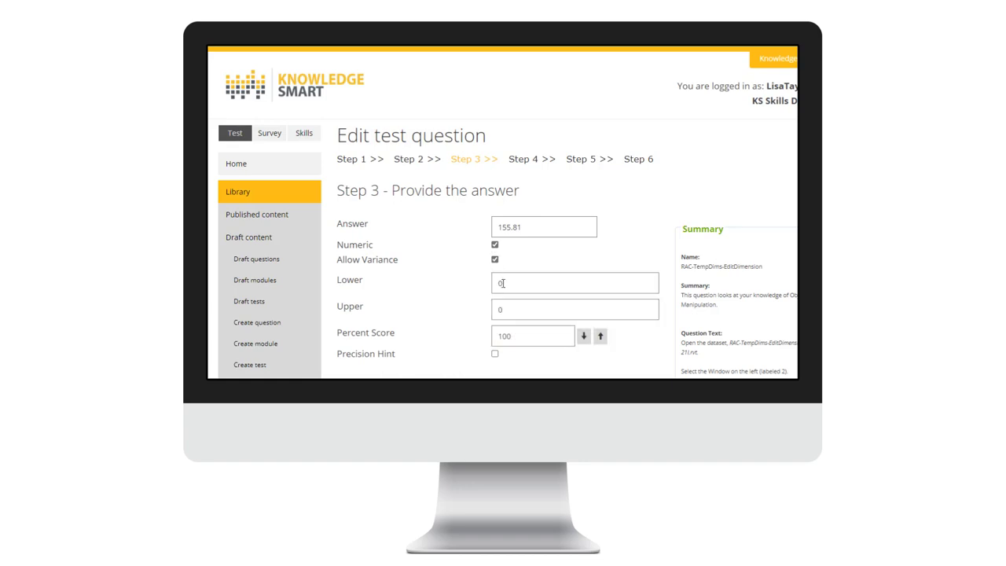
double_click(497, 283)
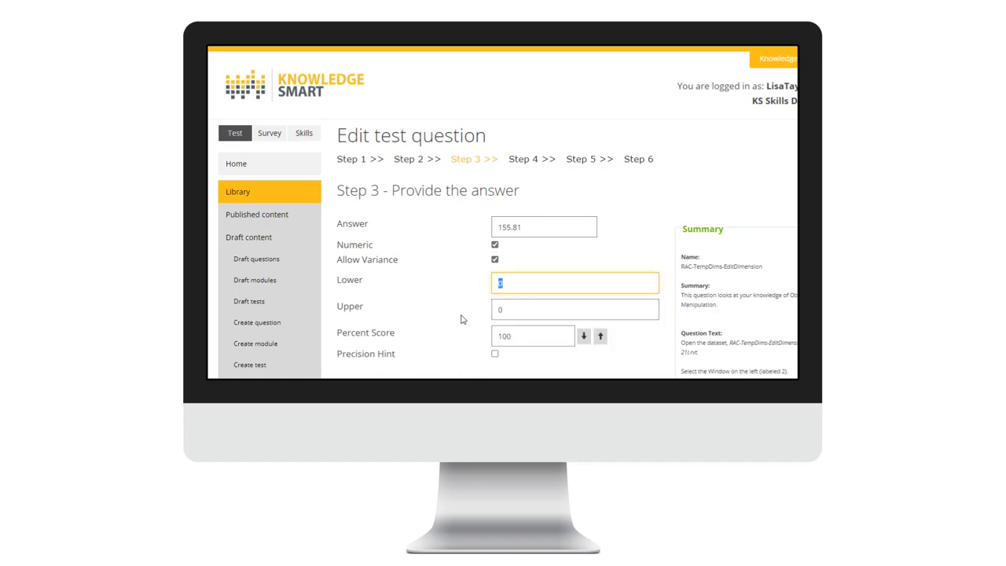
text(155)
text(.8)
key(BackSpace)
key(BackSpace)
text(.79)
click(494, 309)
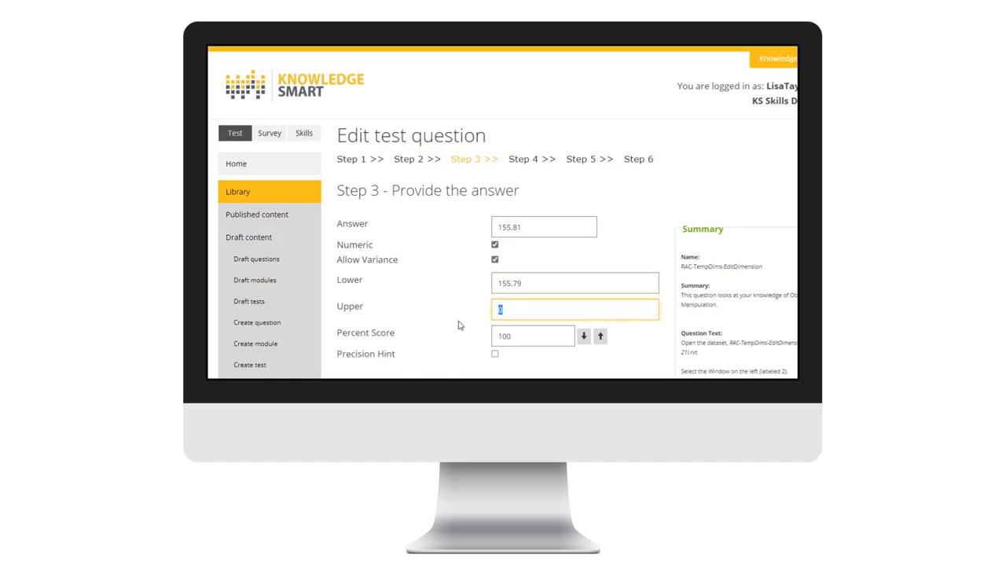
text(155.82)
Set the percent score for answers within the variance to 75 and enable the precision hint
click(503, 336)
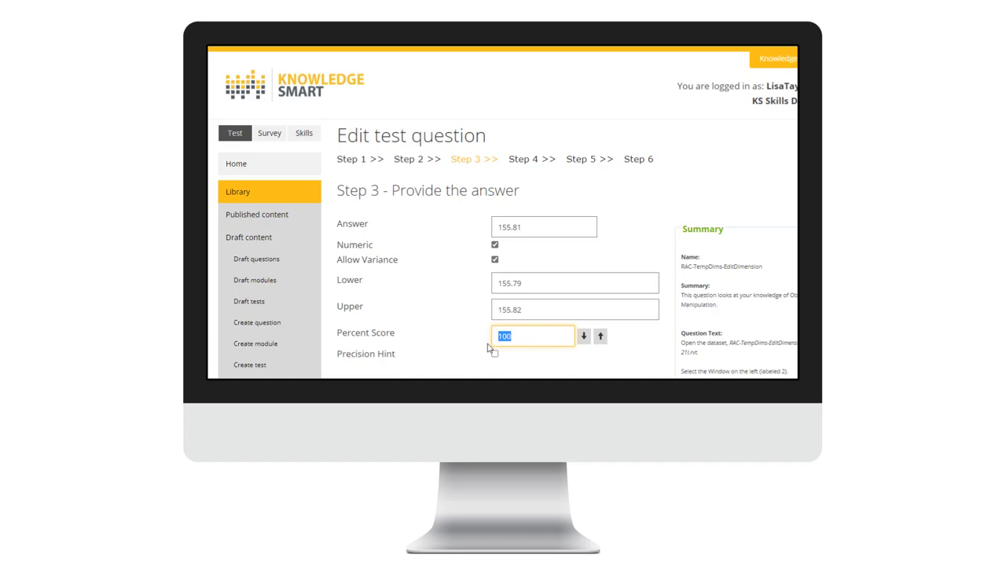
text(75)
click(495, 355)
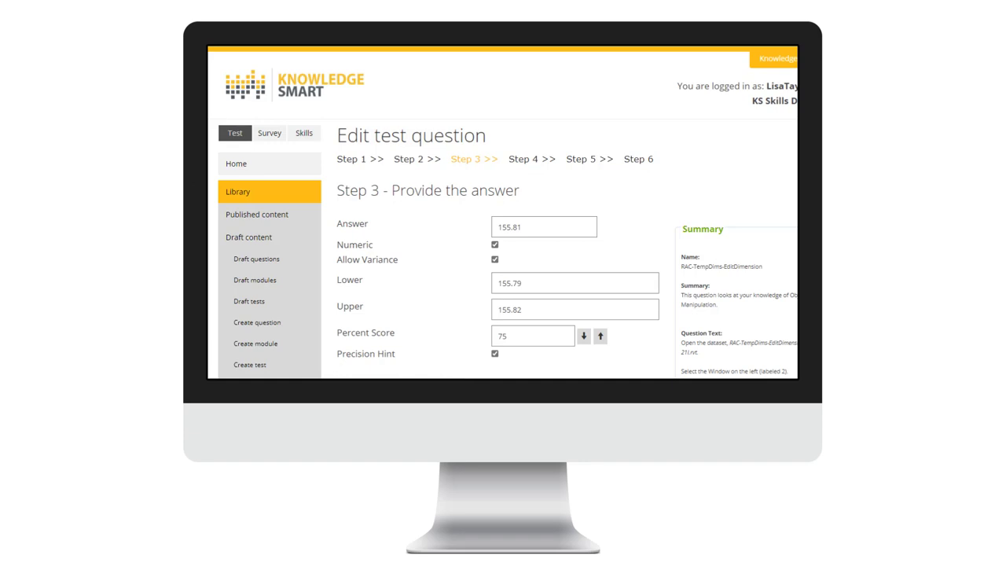
Turn off the Numeric option and allow case and white space variance, highlighting its percent score
click(494, 246)
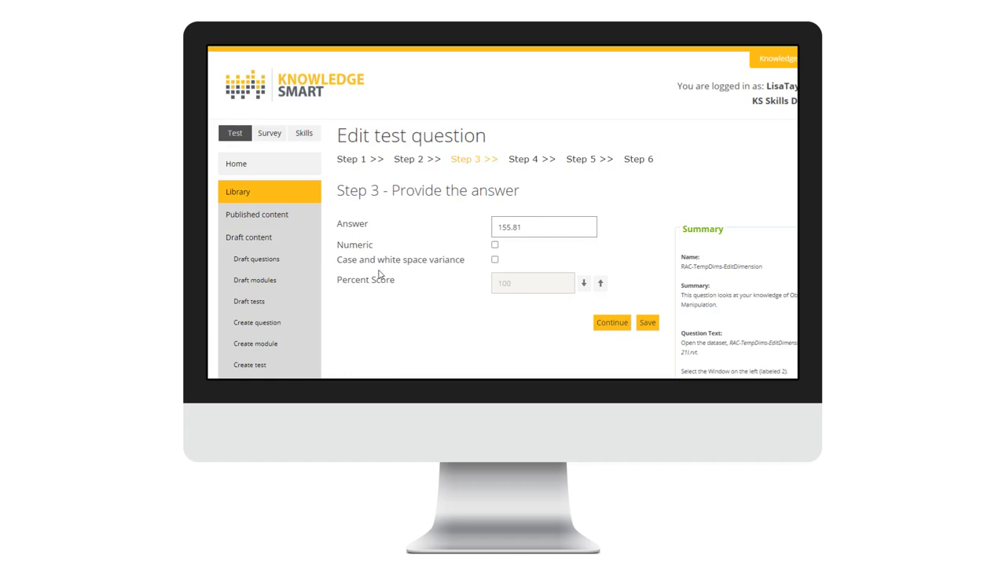
click(495, 261)
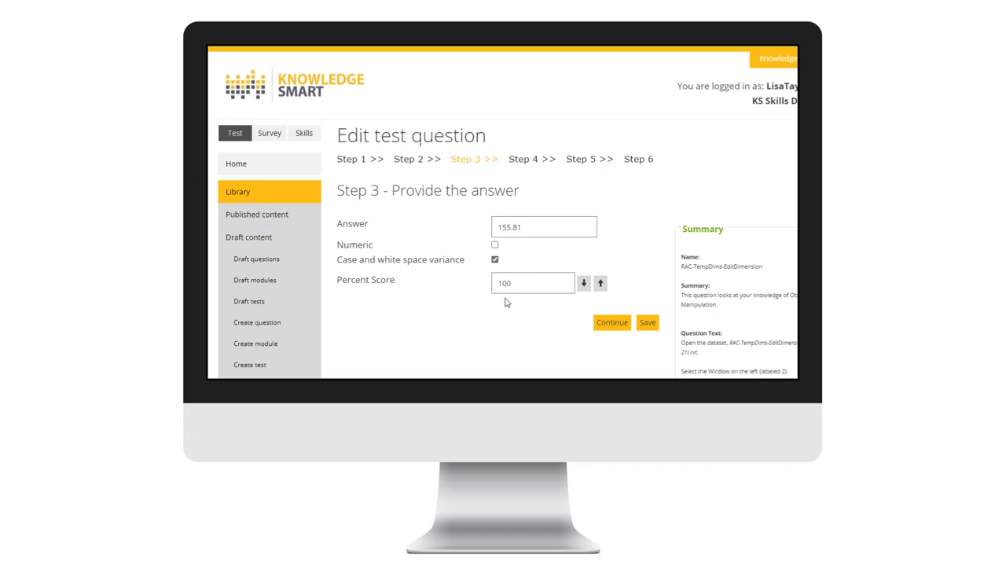
drag(510, 283, 488, 291)
Review the test settings of draft test 16979, highlighting the time limit and toggling Show timer off and back on
click(249, 301)
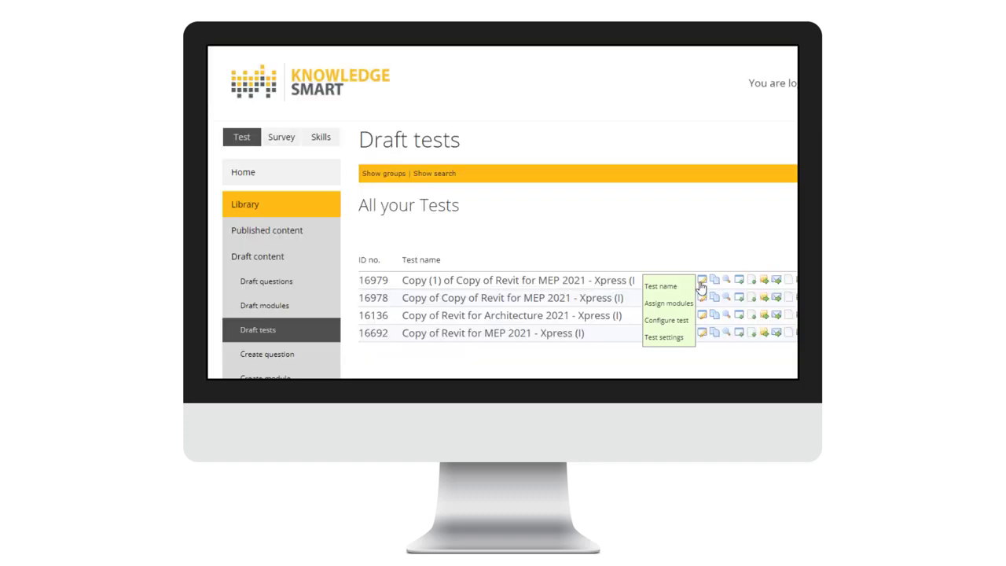
click(659, 338)
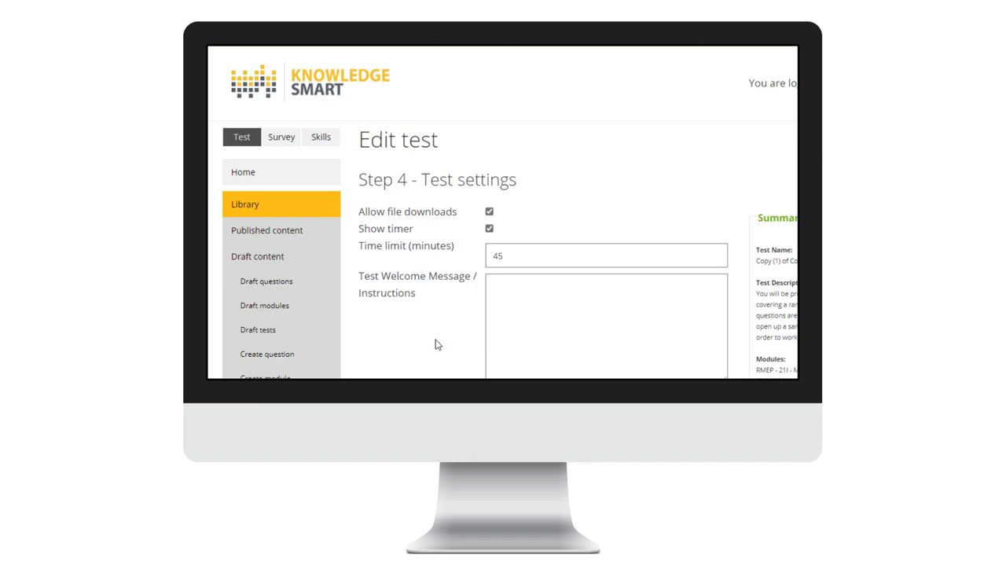
double_click(512, 258)
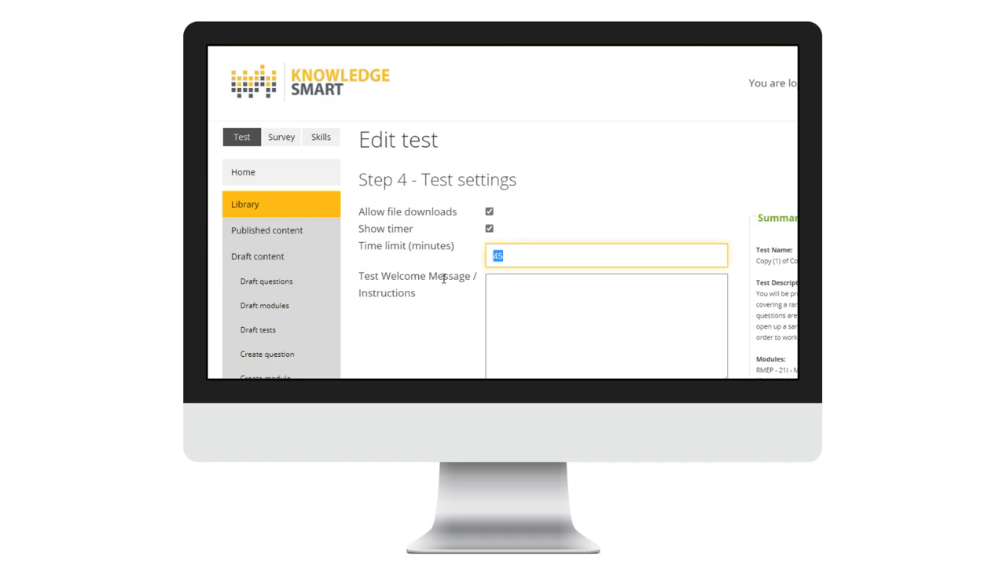
click(489, 229)
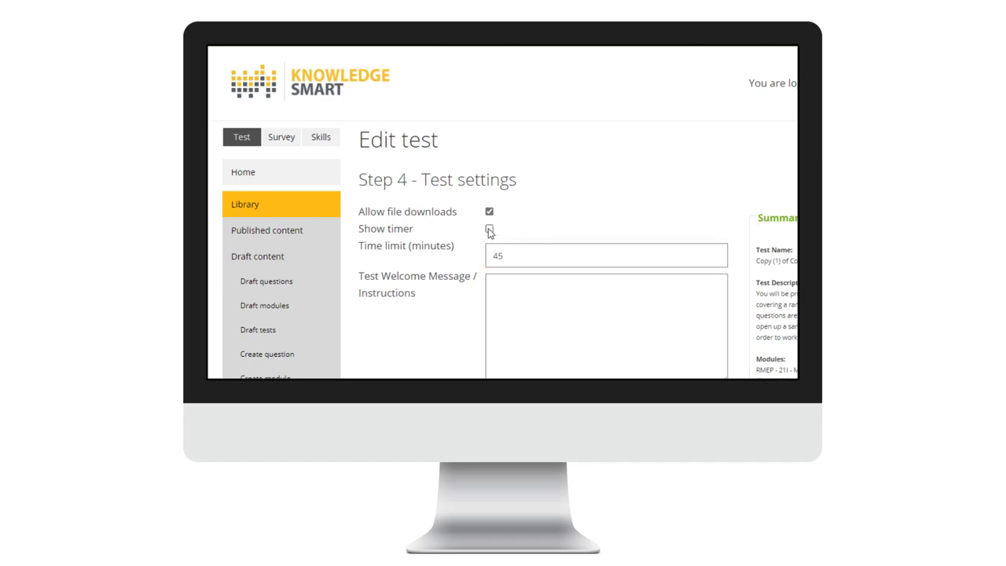
click(489, 229)
scroll(502, 212, down, 1)
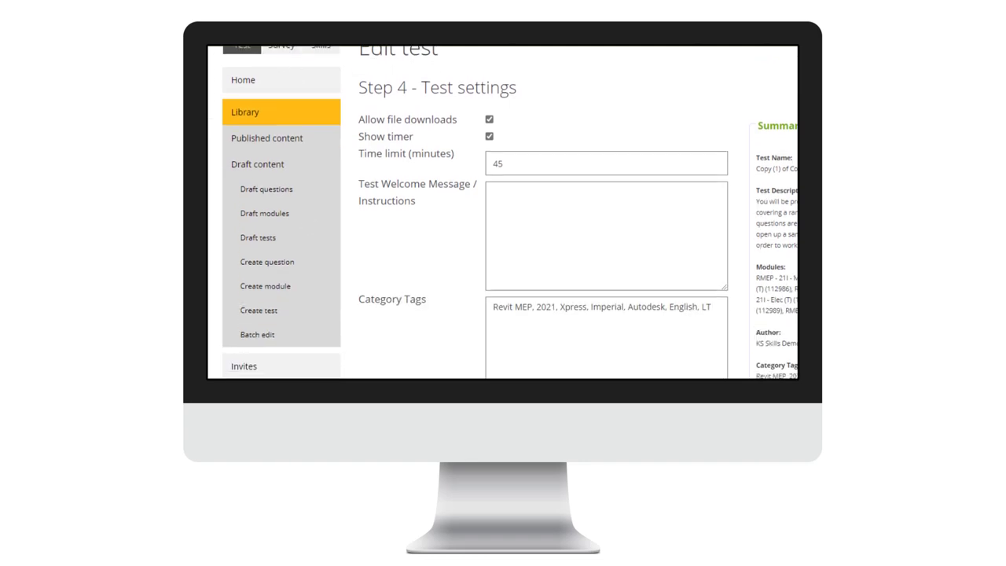
scroll(502, 212, down, 2)
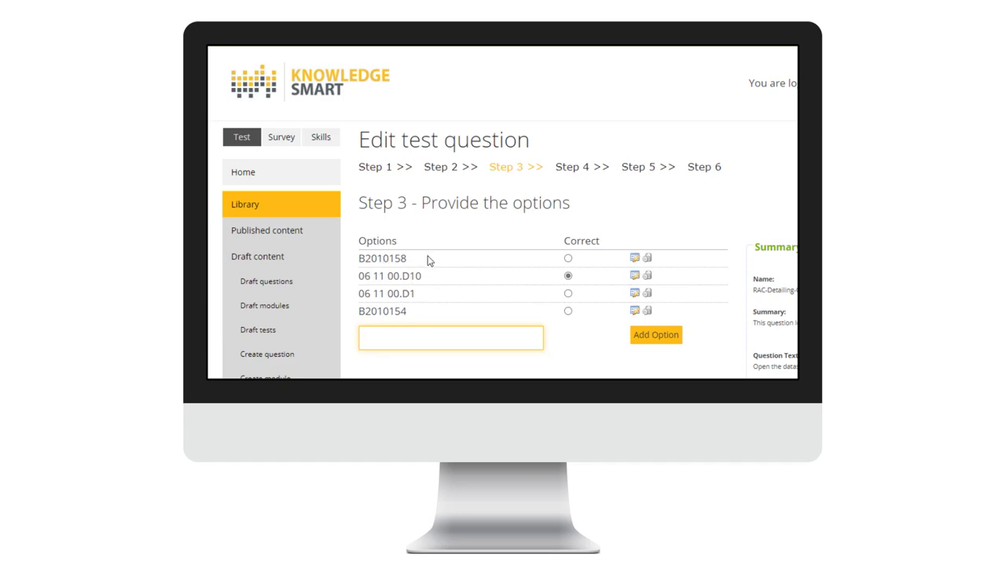
Review the name, summary and question text of multiple choice question RAC-Detailing-Component
click(378, 167)
scroll(502, 212, down, 5)
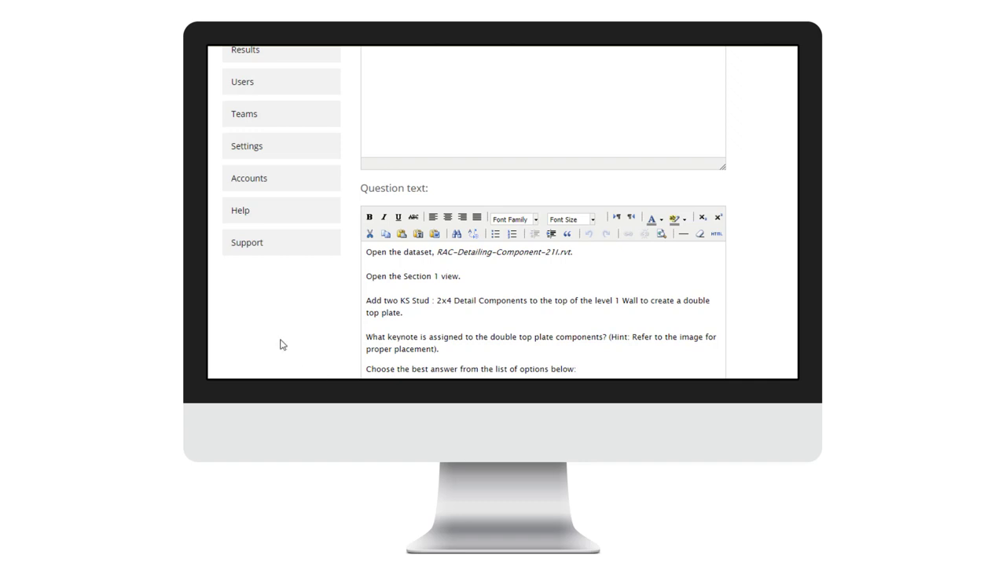
scroll(281, 341, up, 5)
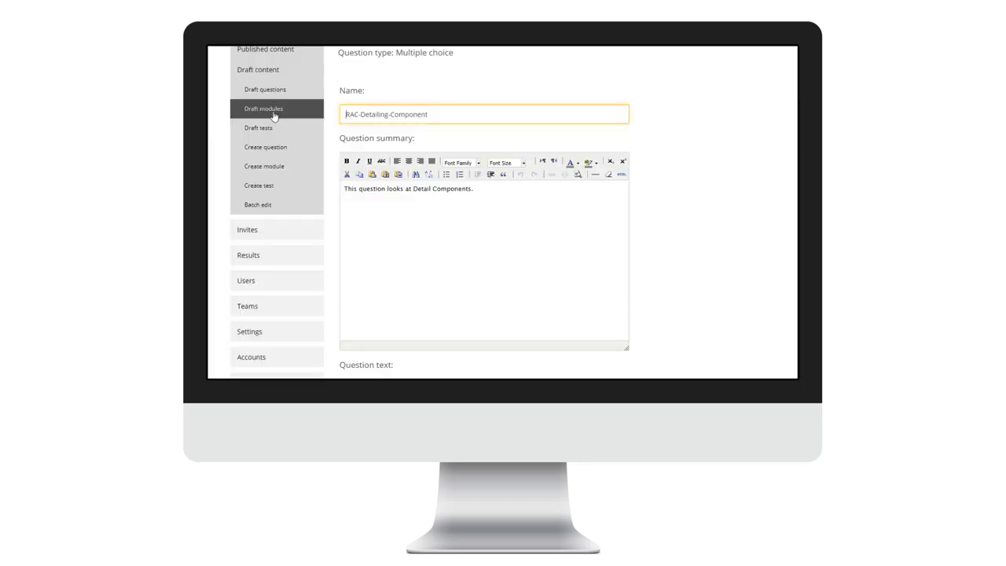
Open question assignment for draft module RAC-21I-Floors/Doors/Walls/Rooms and filter the available questions by group Import_14Jun2021_103515
click(273, 116)
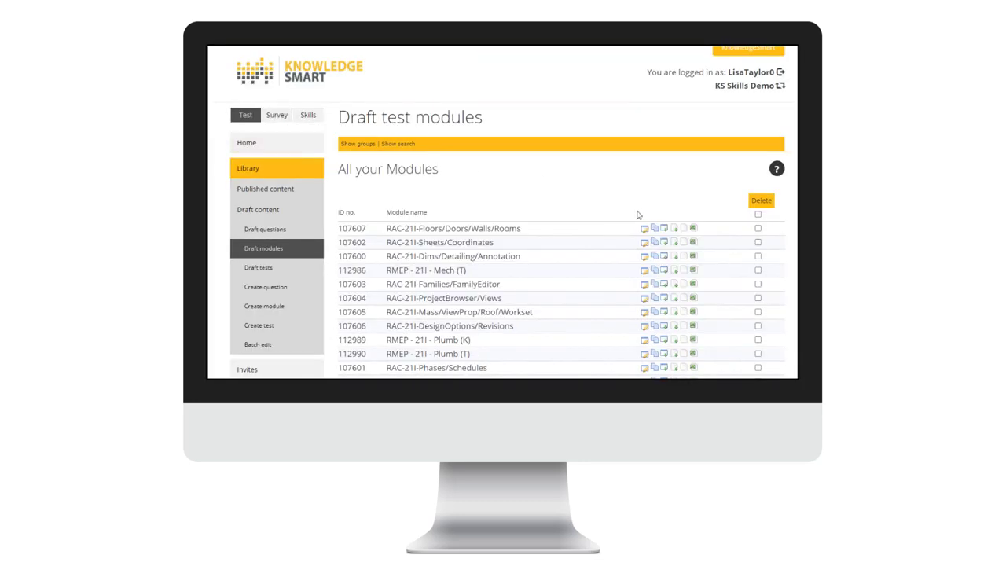
mouse_move(645, 228)
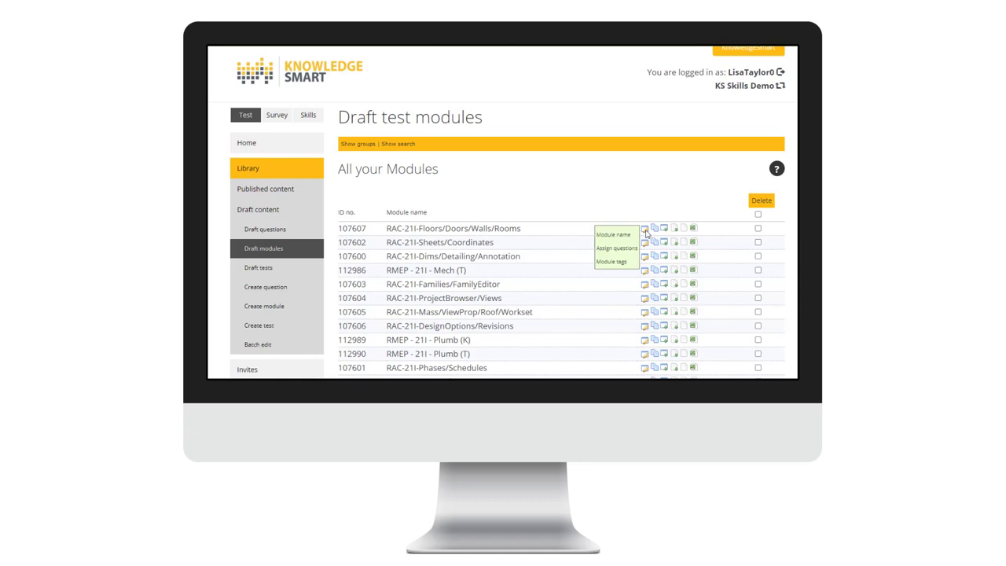
click(617, 250)
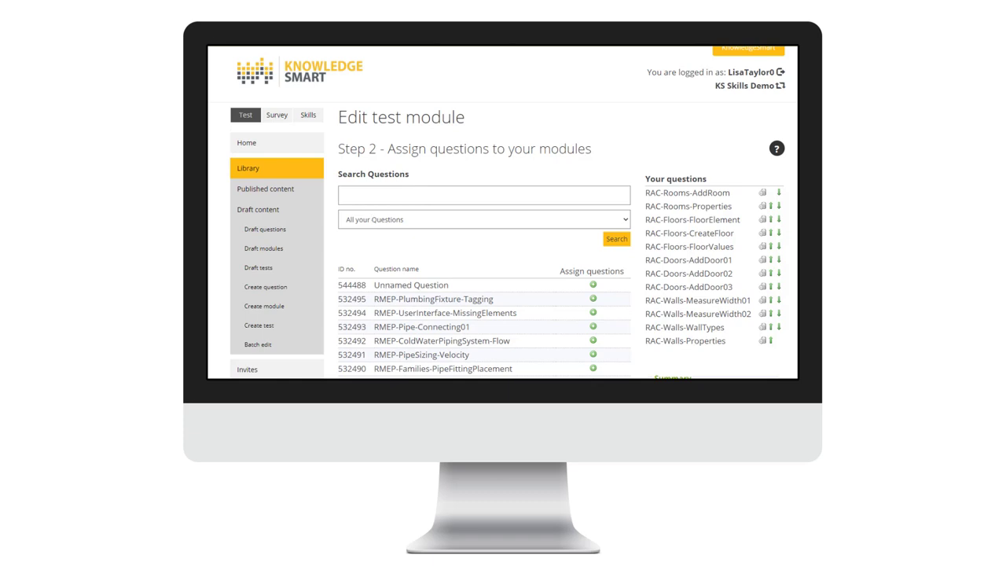
click(410, 222)
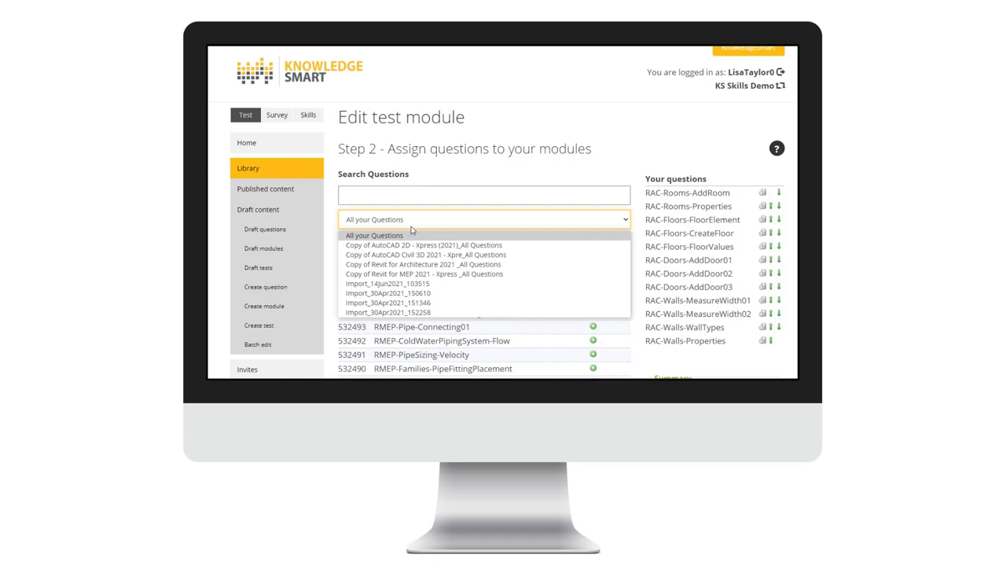
click(402, 286)
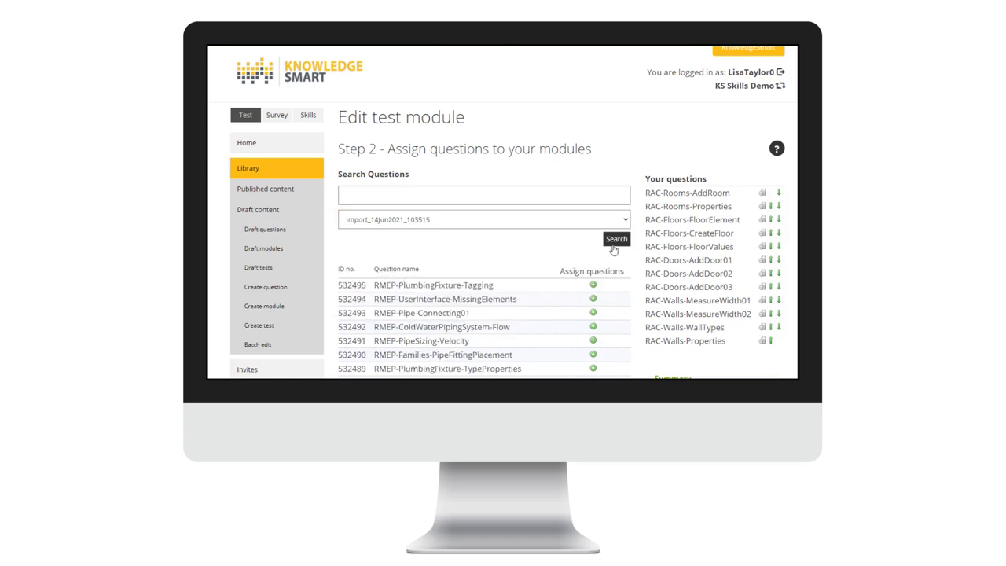
Assign the six RMEP questions from RMEP-PlumbingFixture-Tagging down to RMEP-Families-PipeFittingPlacement to the module
click(592, 285)
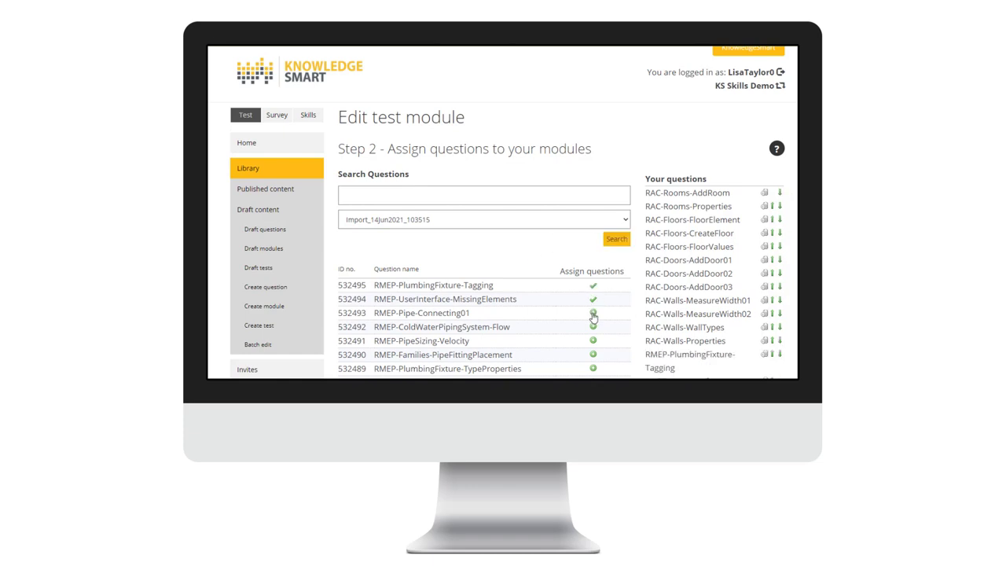
click(593, 313)
click(592, 327)
click(592, 340)
click(593, 355)
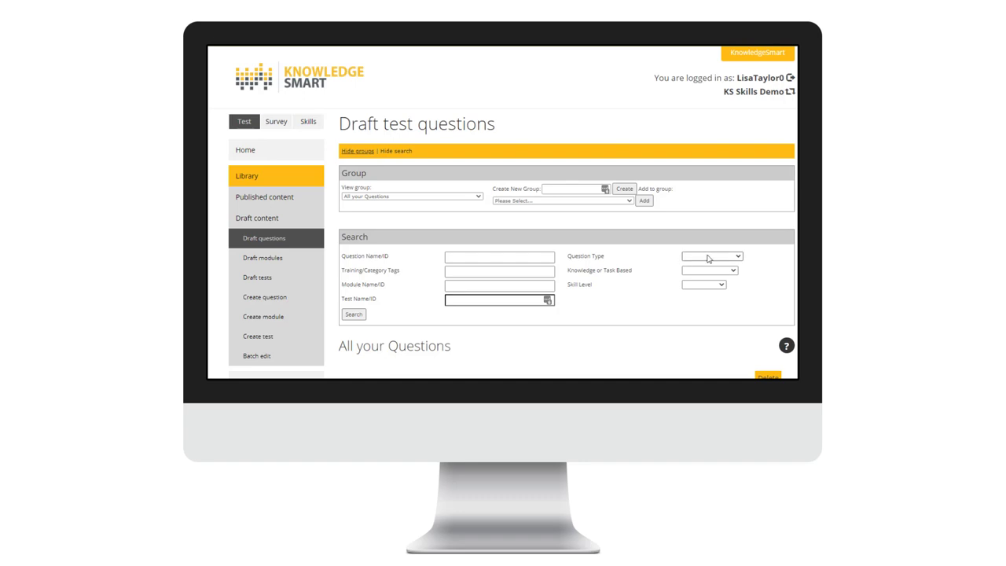
Examine the question type, knowledge or task based and skill level options for searching draft questions
click(708, 258)
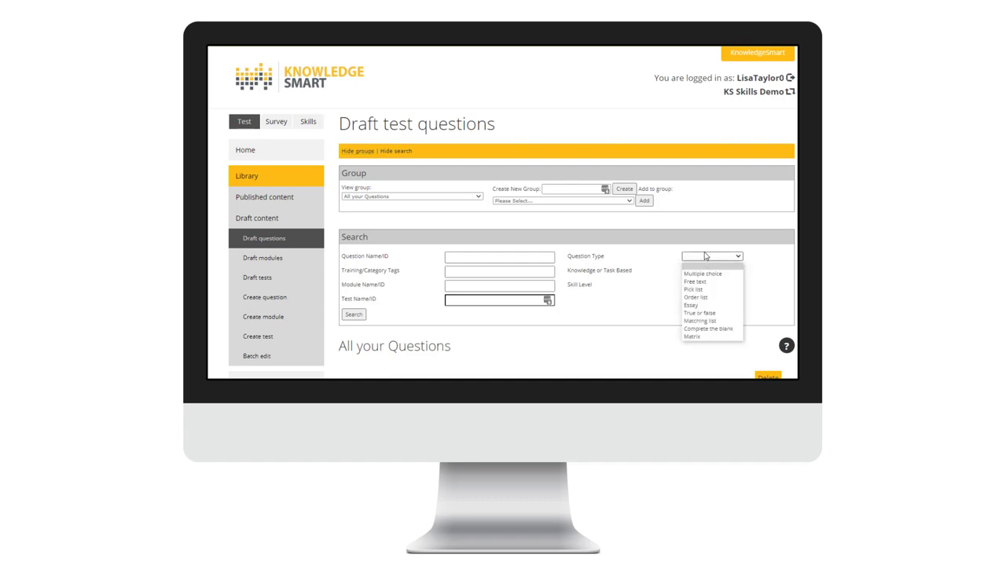
click(687, 260)
click(687, 272)
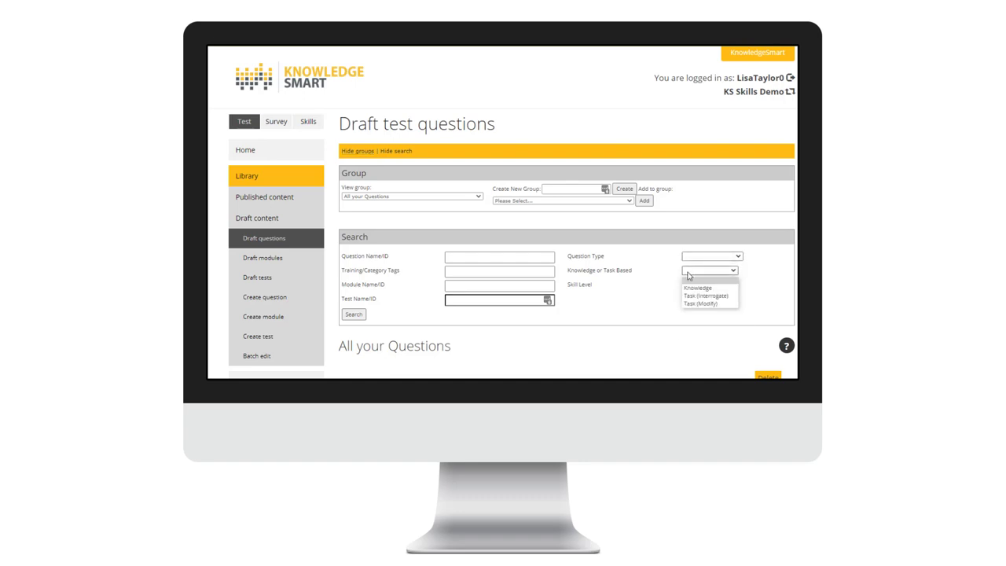
click(658, 289)
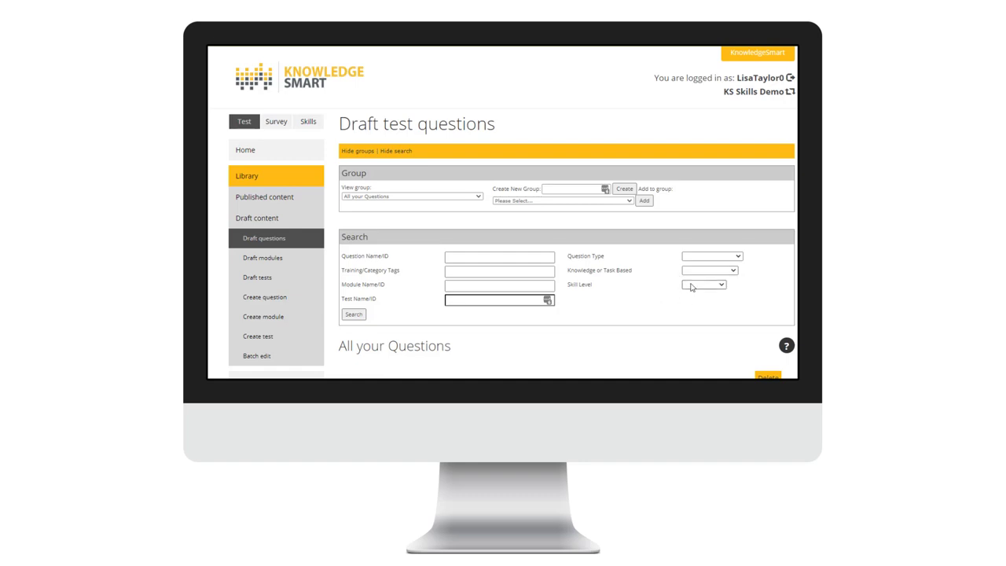
click(690, 286)
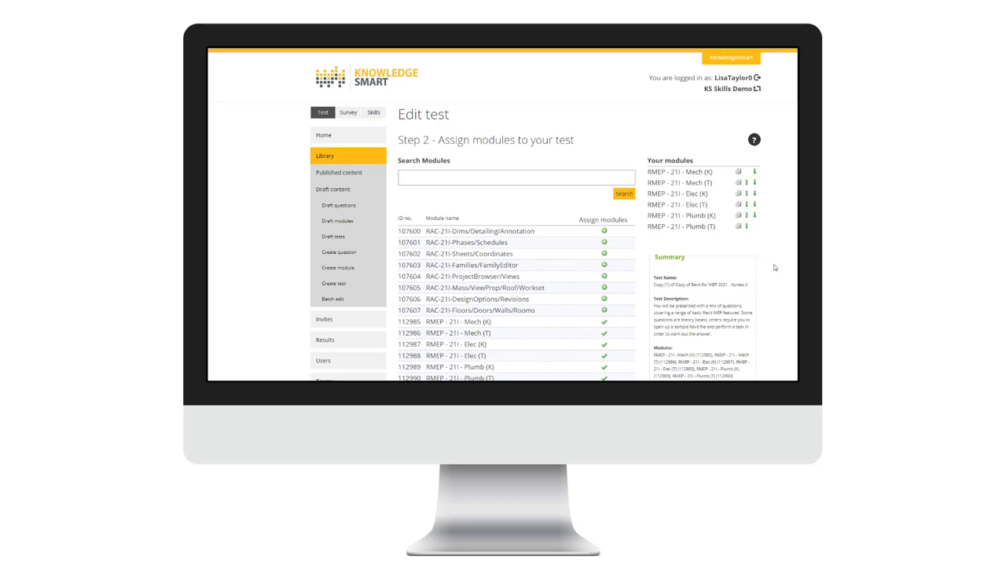
Remove modules RMEP - 21I - Mech (T), Elec (T) and Plumb (T) from the draft Revit for MEP test
click(738, 184)
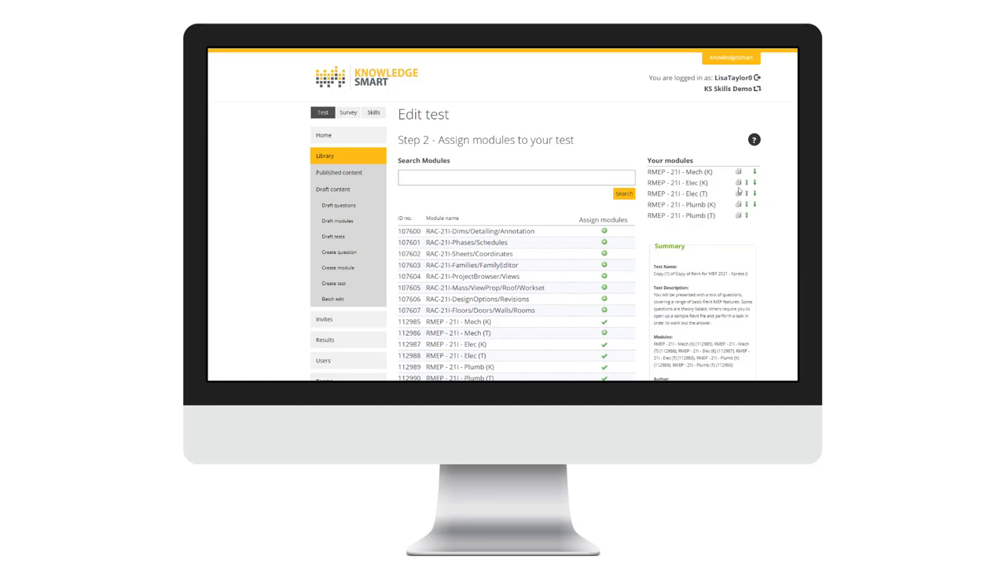
click(738, 194)
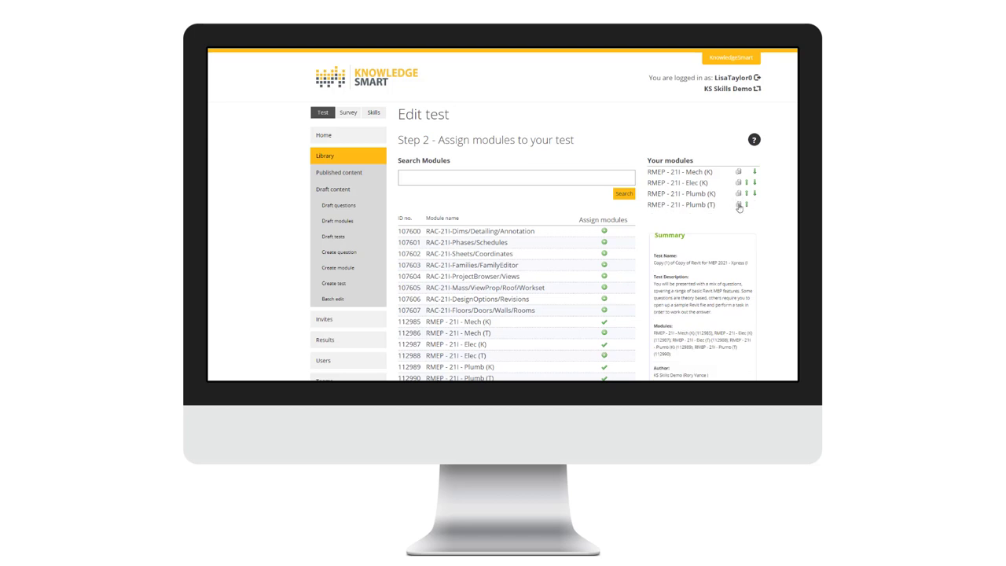
click(737, 205)
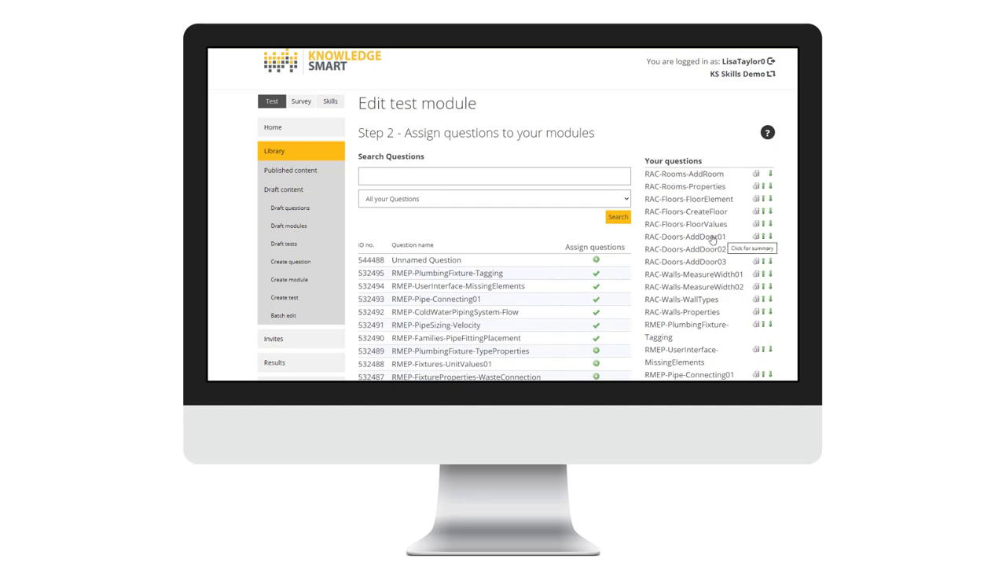
Review the summary of assigned question RAC-Rooms-AddRoom in the module and close it
click(672, 180)
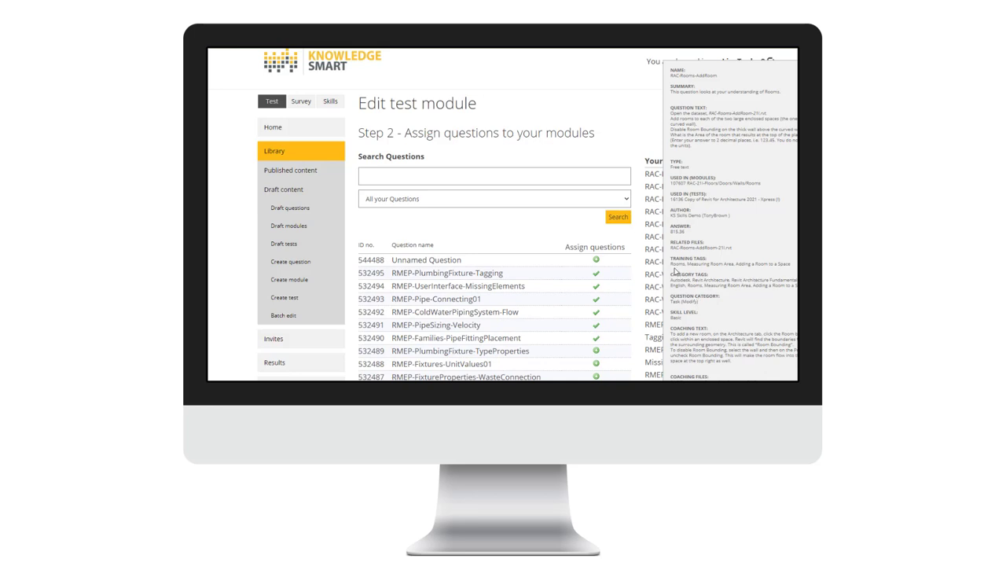
click(795, 64)
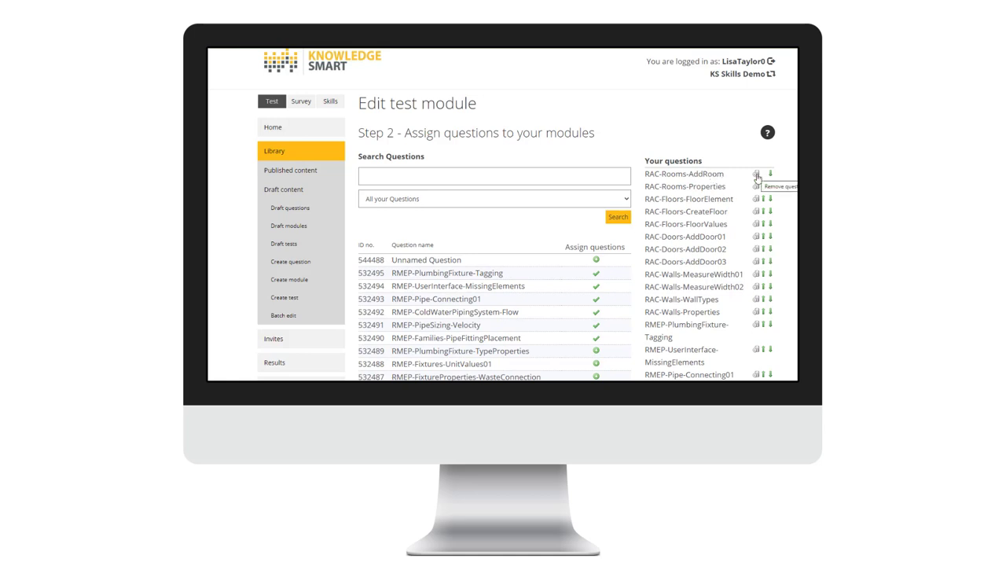
Remove question RAC-Rooms-AddRoom from the module and open the summary of assigned question RAC-Rooms-Properties
click(757, 176)
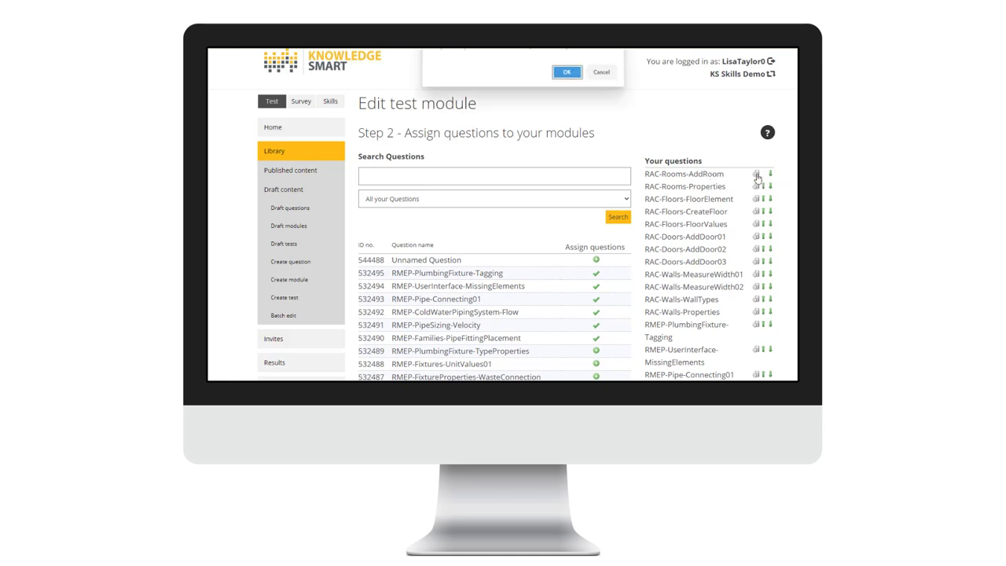
click(564, 72)
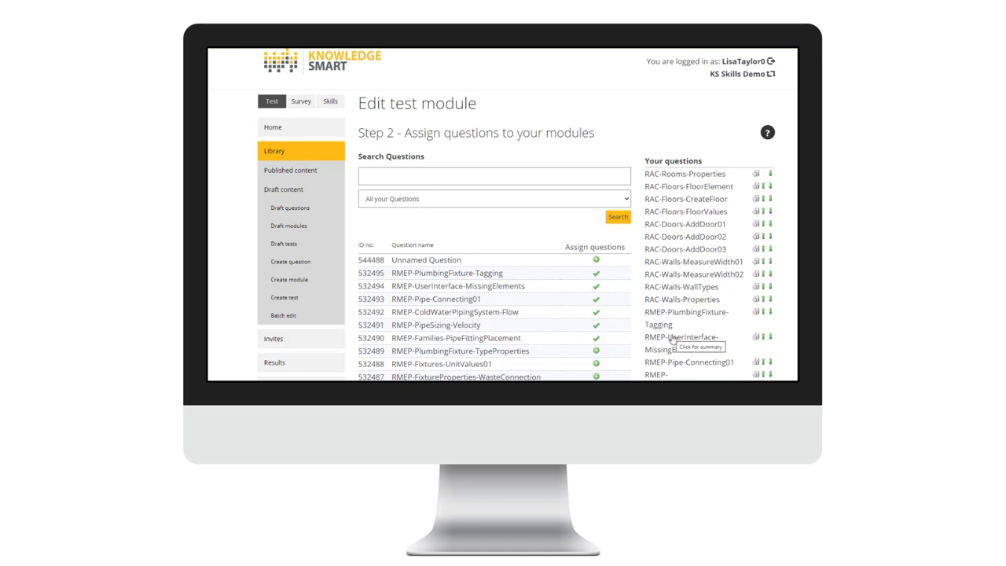
click(675, 179)
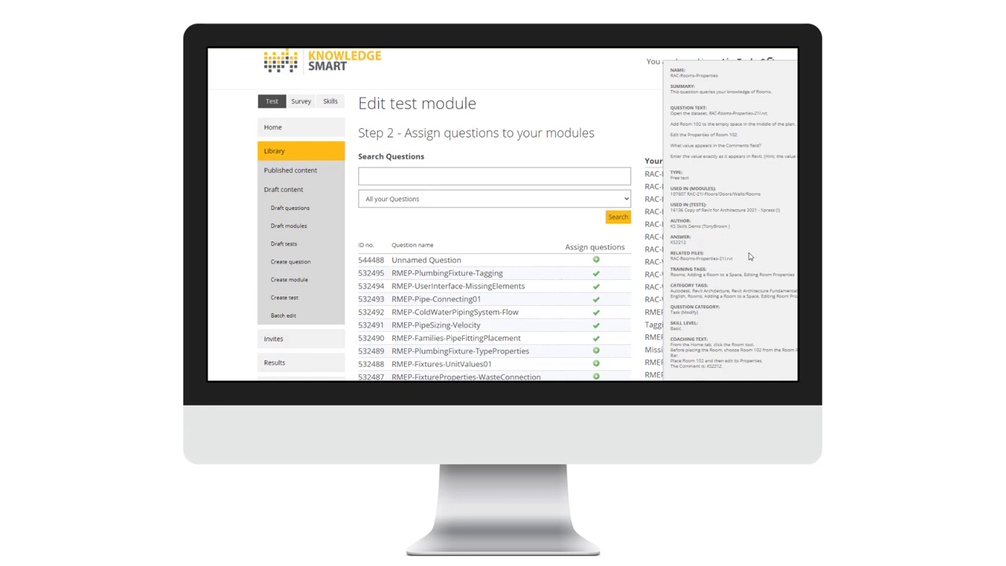
Open the draft questions and look through the free text questions in group Import_14Jun2021_103515
click(268, 211)
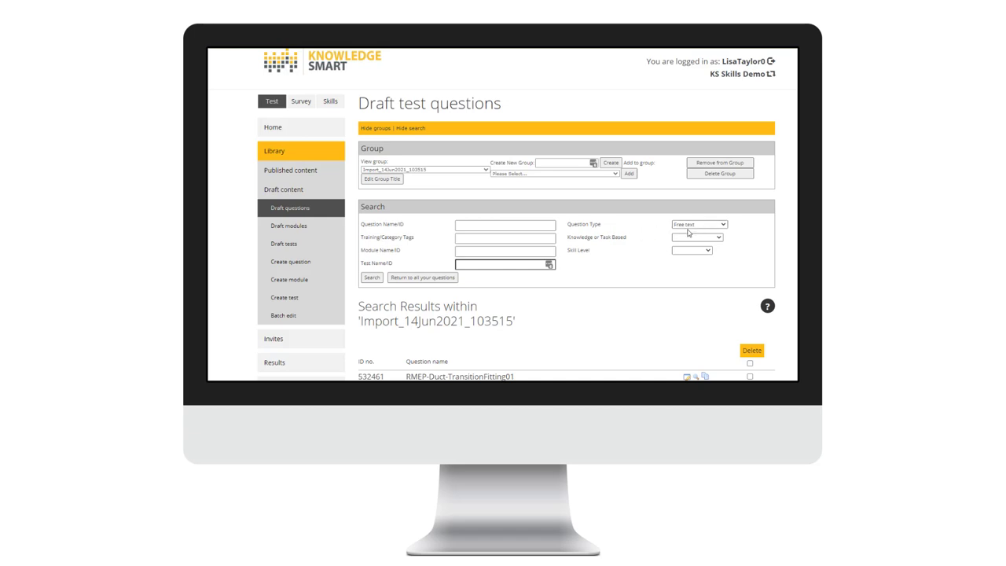
scroll(651, 316, down, 3)
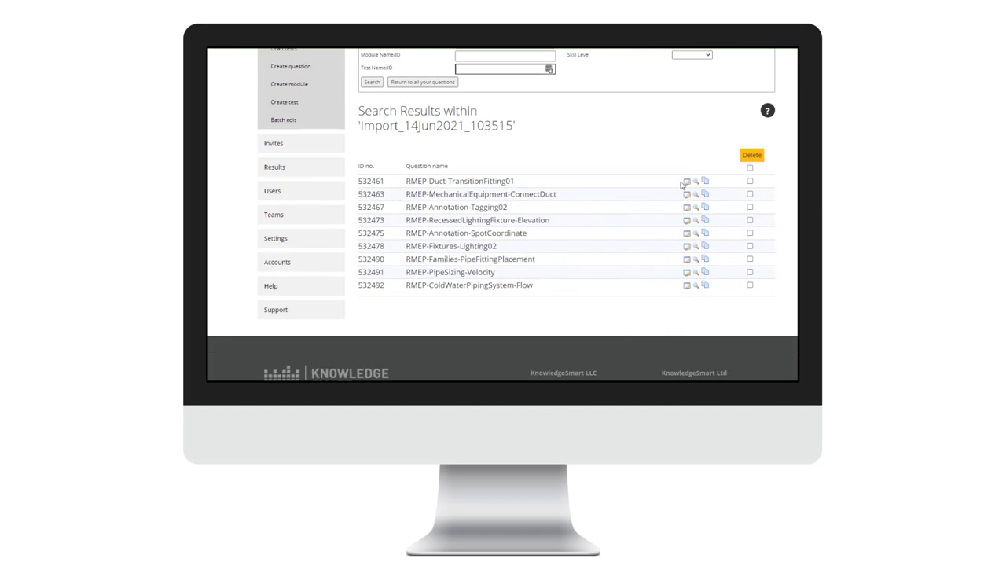
mouse_move(684, 185)
scroll(223, 246, up, 1)
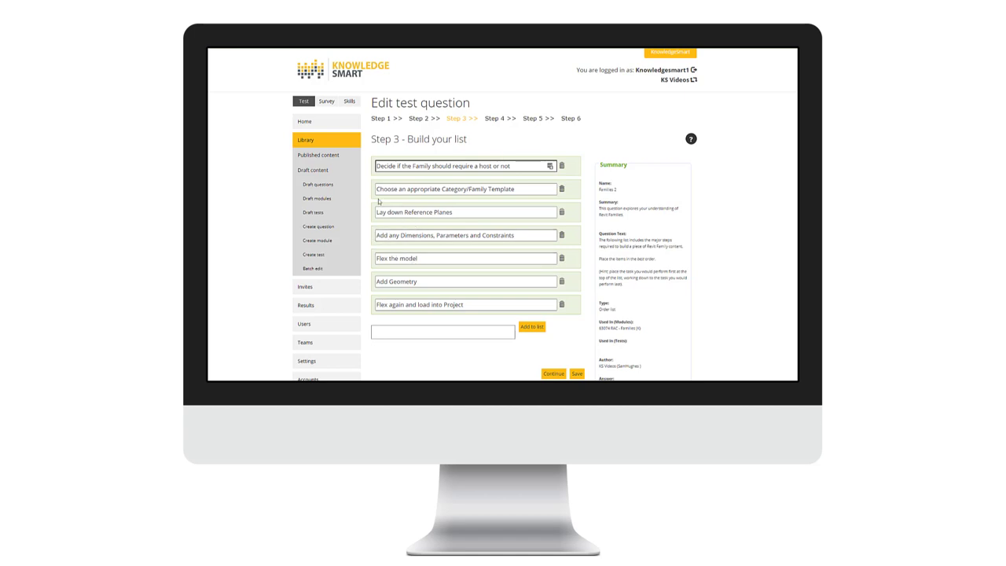
Search the draft test questions across all linked accounts for the Order list question type and look through the list
click(318, 187)
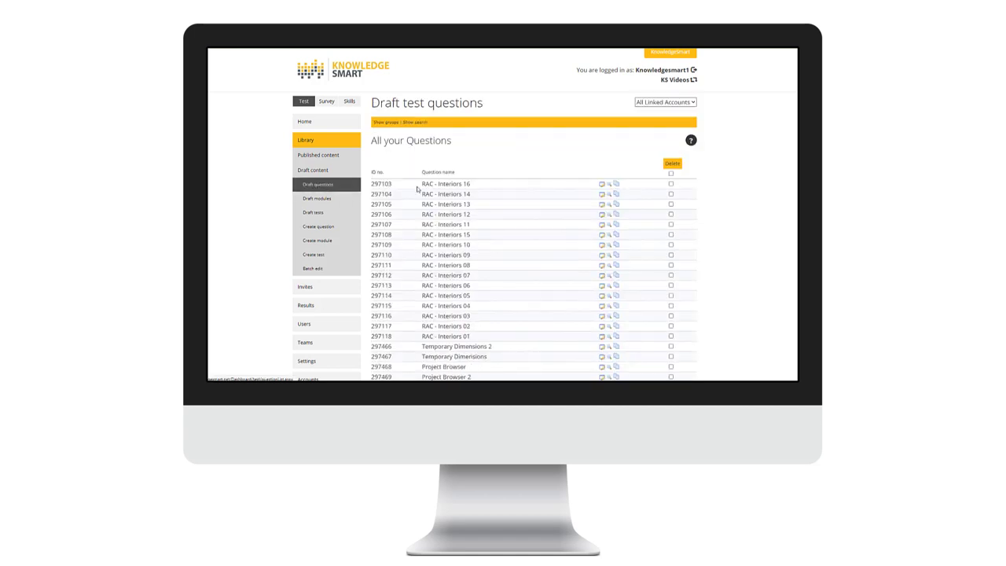
click(413, 122)
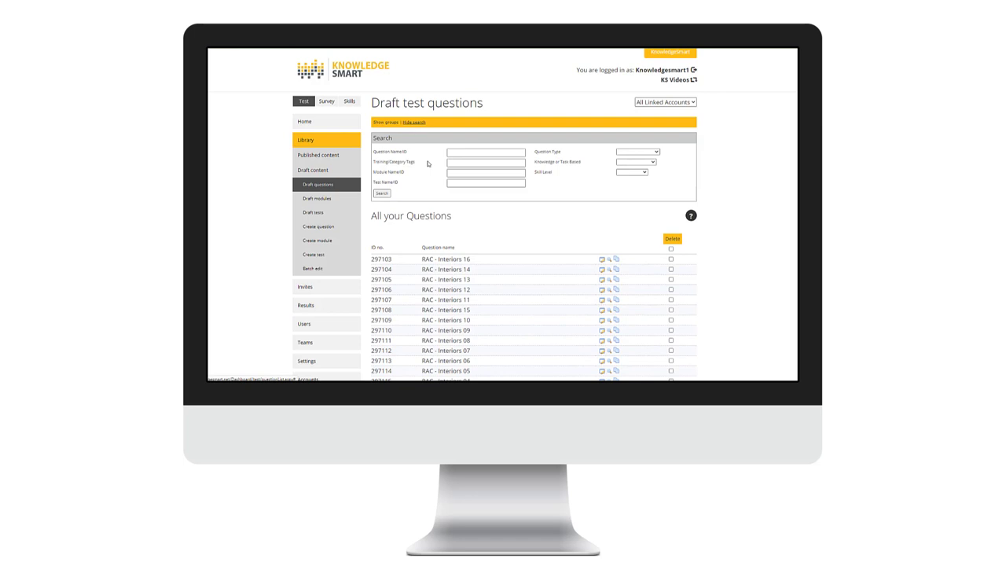
click(625, 153)
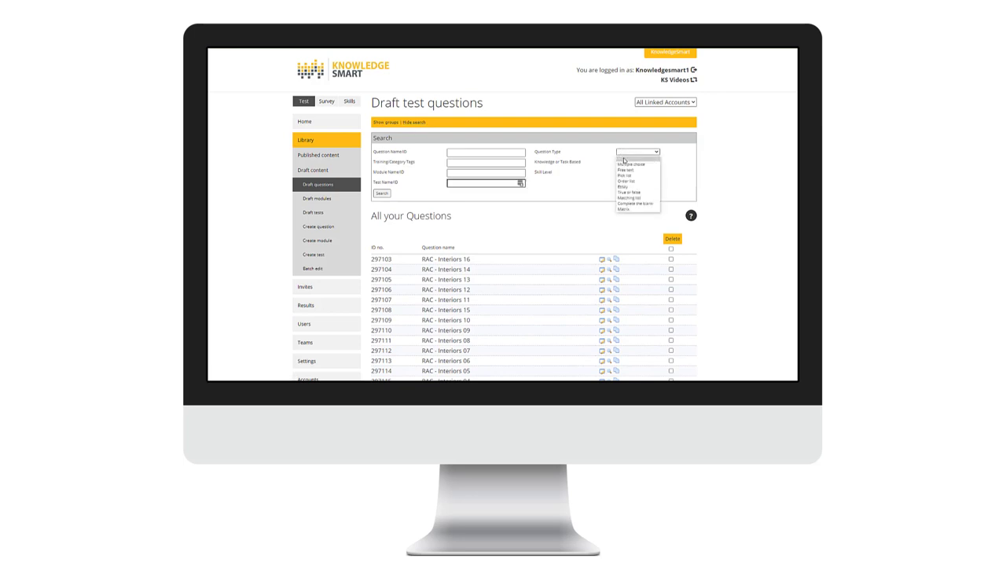
click(625, 182)
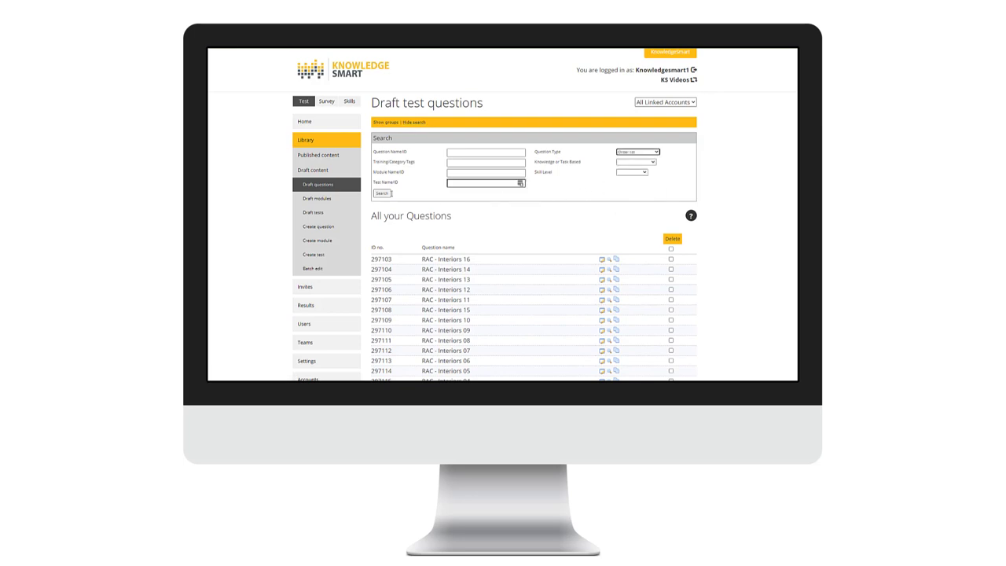
click(382, 193)
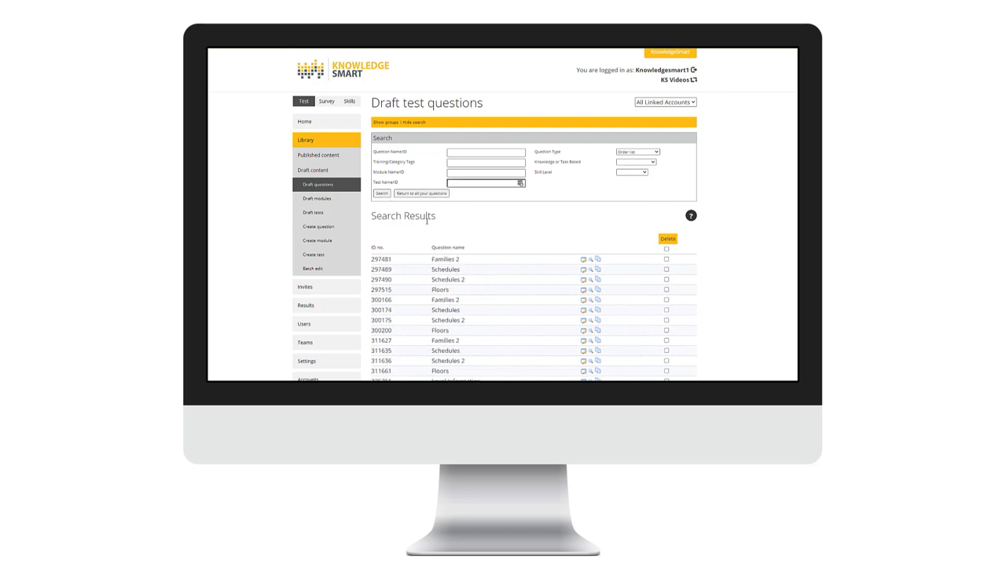
scroll(491, 230, down, 2)
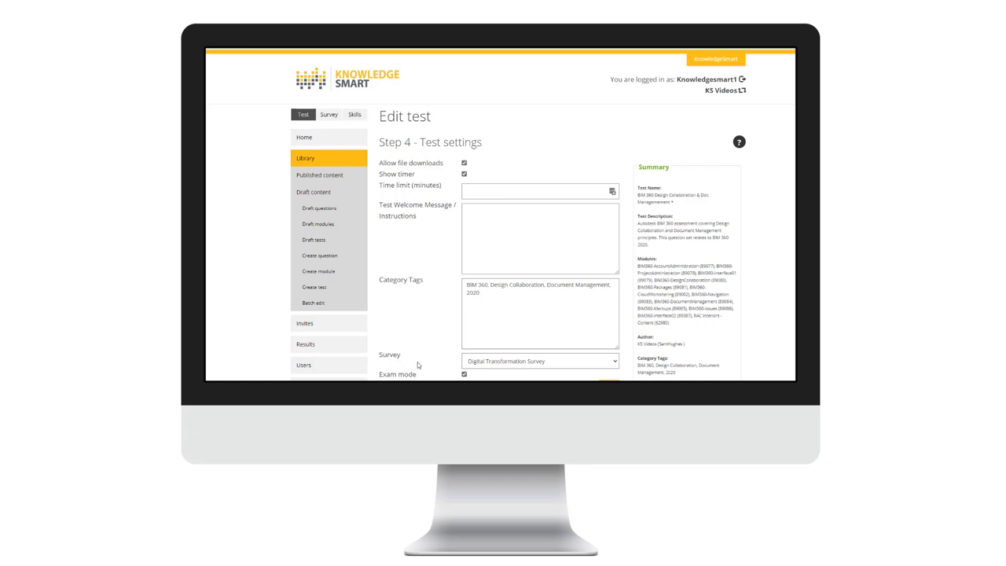
Set the survey attached to the BIM 360 Design Collaboration test to Remote Working Survey
click(507, 362)
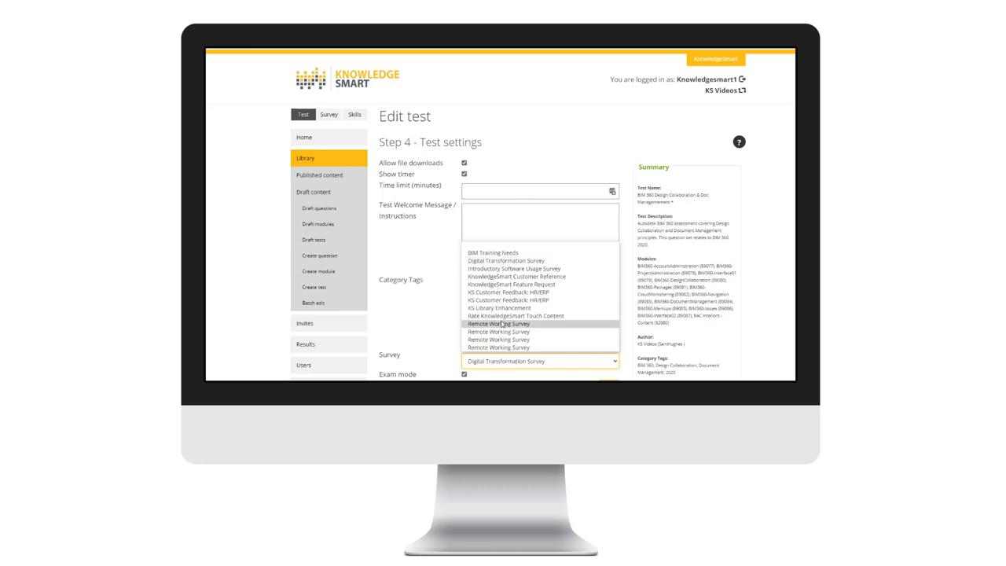
click(502, 325)
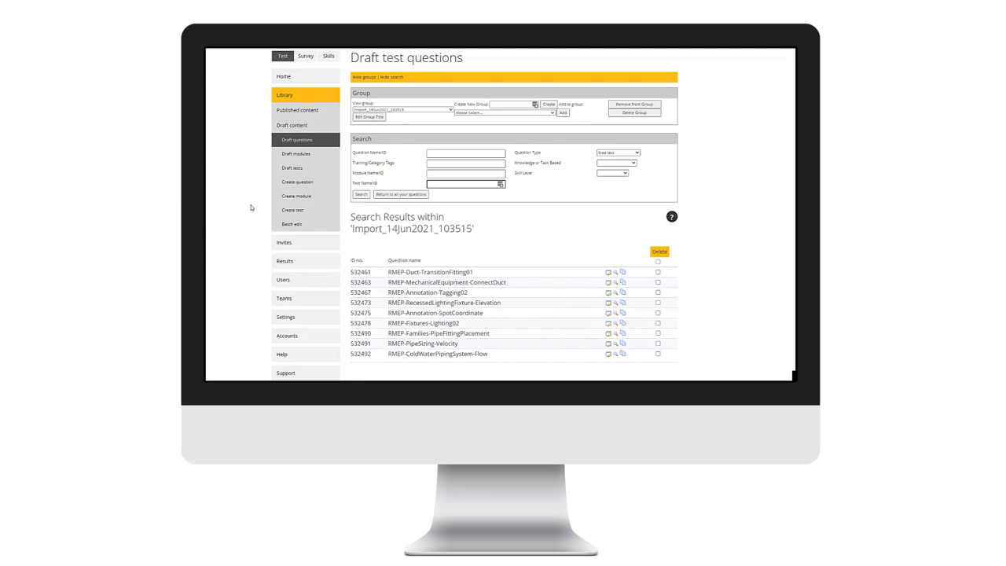
Create a new multiple choice test question and go past its answer options to the question tagging step
click(292, 183)
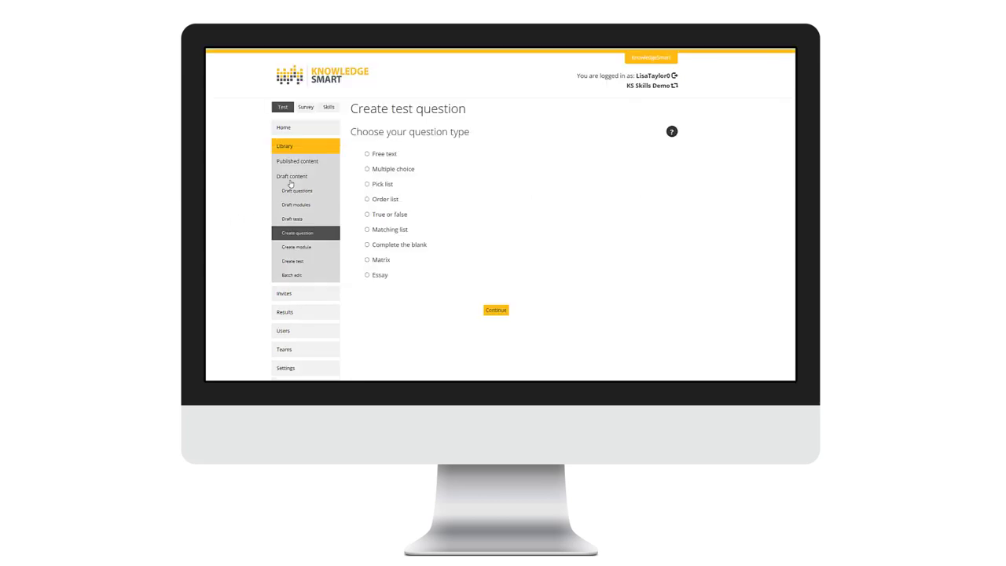
click(388, 172)
click(496, 314)
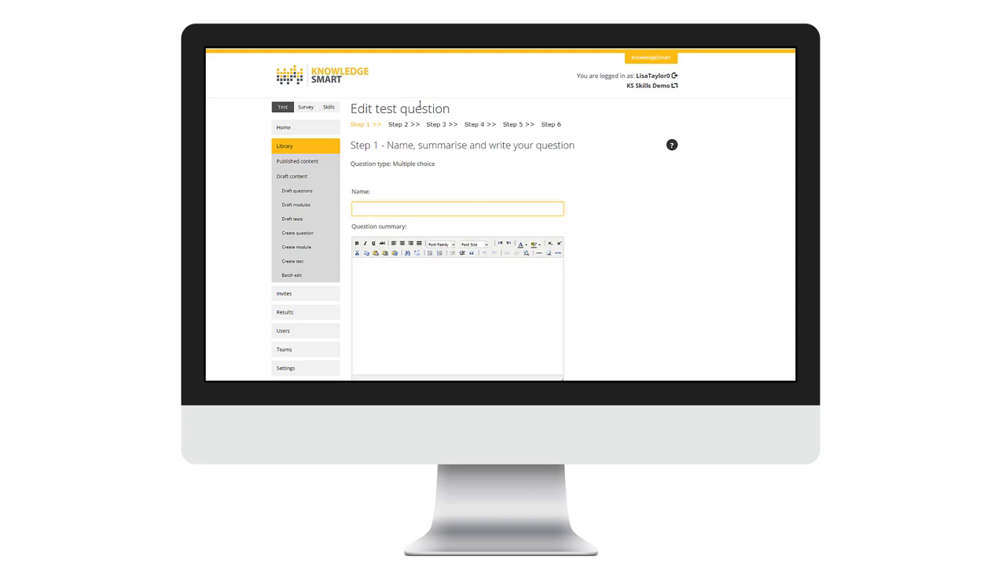
click(441, 126)
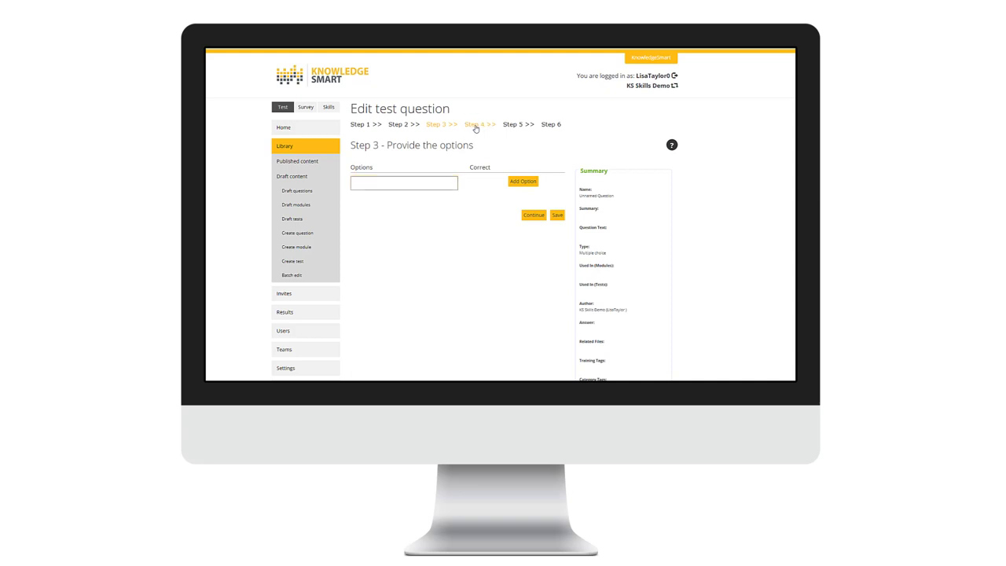
click(477, 125)
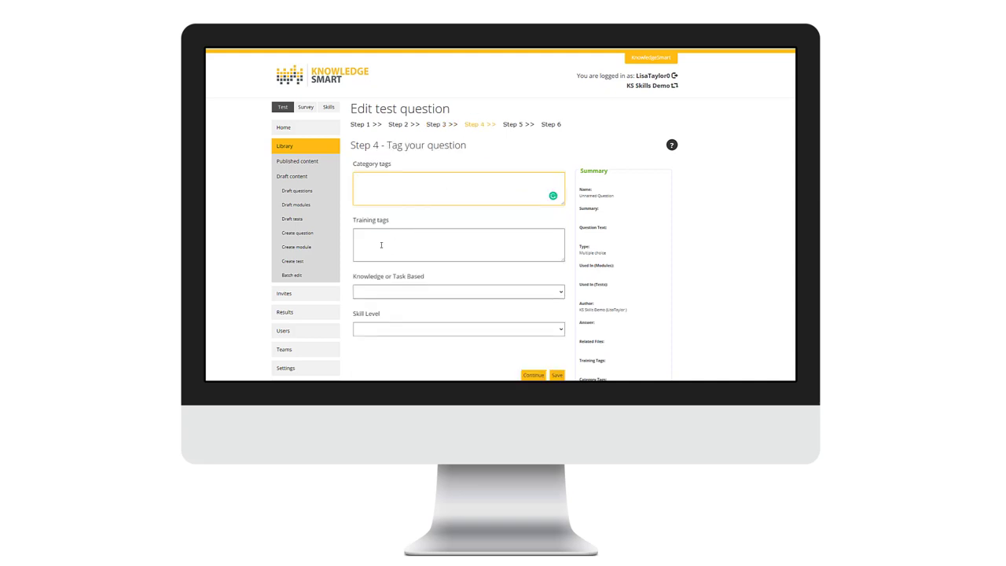